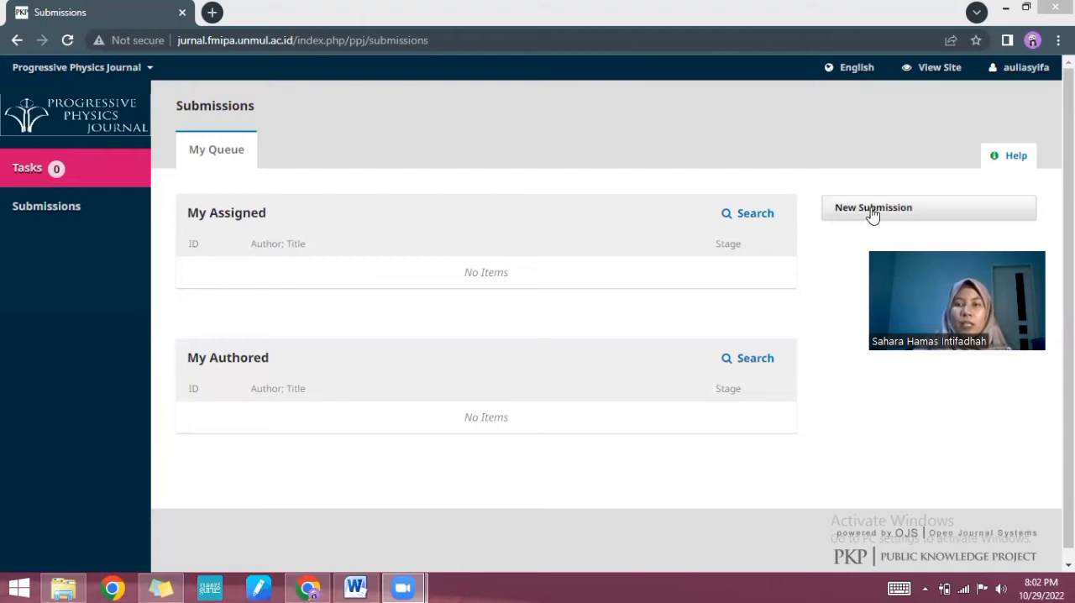
Step: Start a new submission to the Progressive Physics Journal and set its section to Articles
click(951, 209)
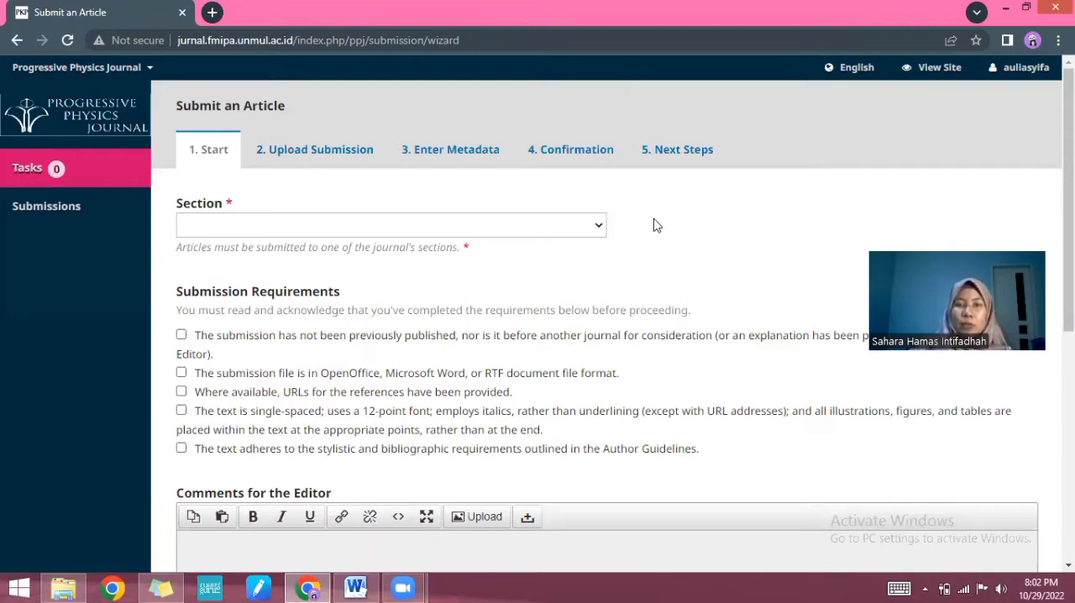
click(598, 227)
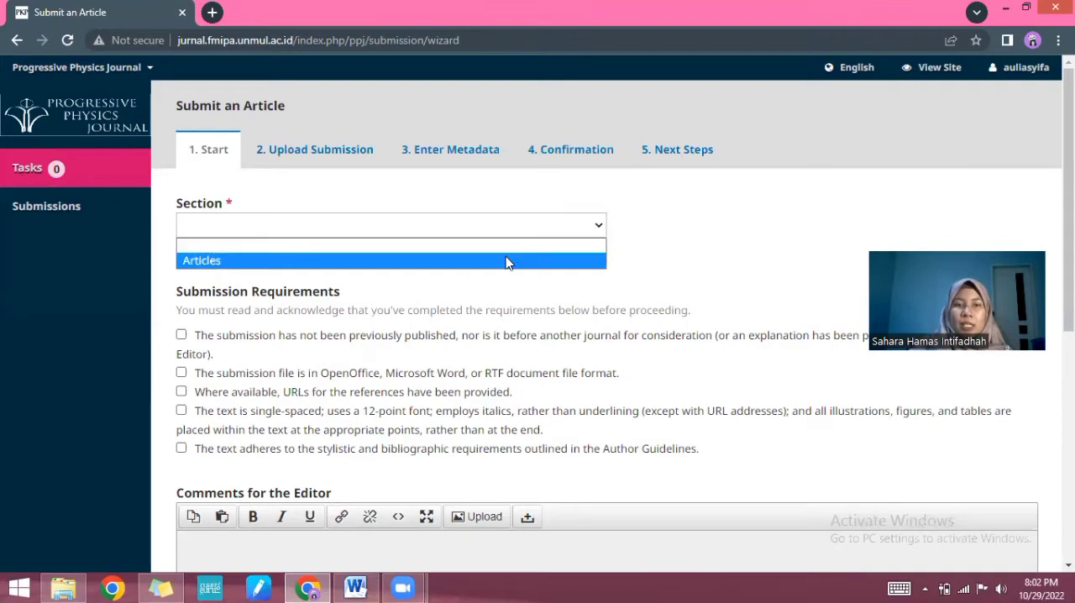
click(507, 261)
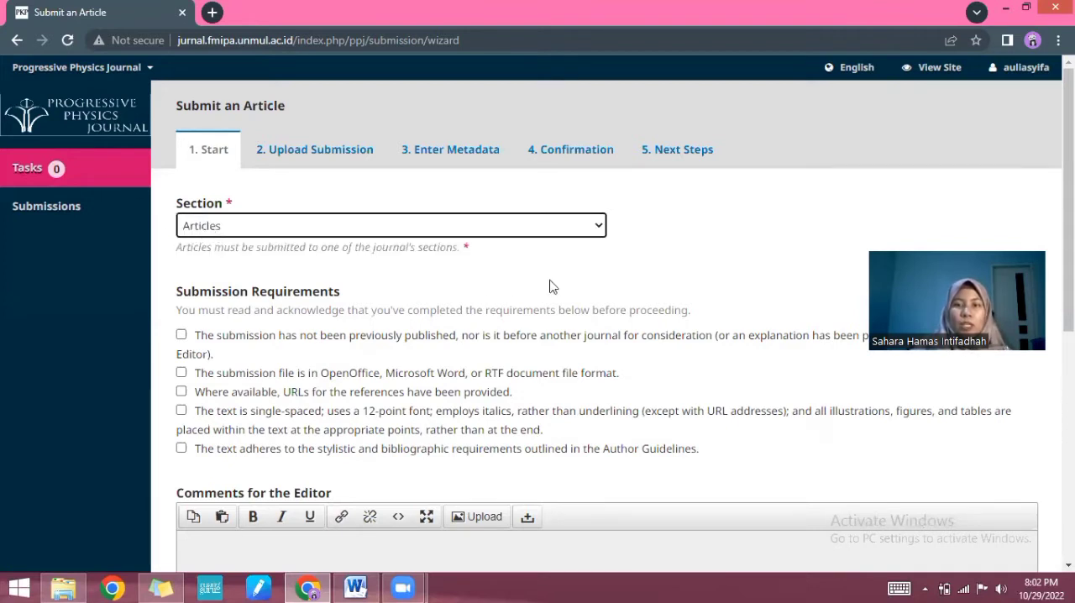
Step: Acknowledge all five submission requirements for the article
scroll(552, 287, down, 1)
click(182, 257)
click(182, 293)
click(182, 313)
click(181, 332)
click(182, 370)
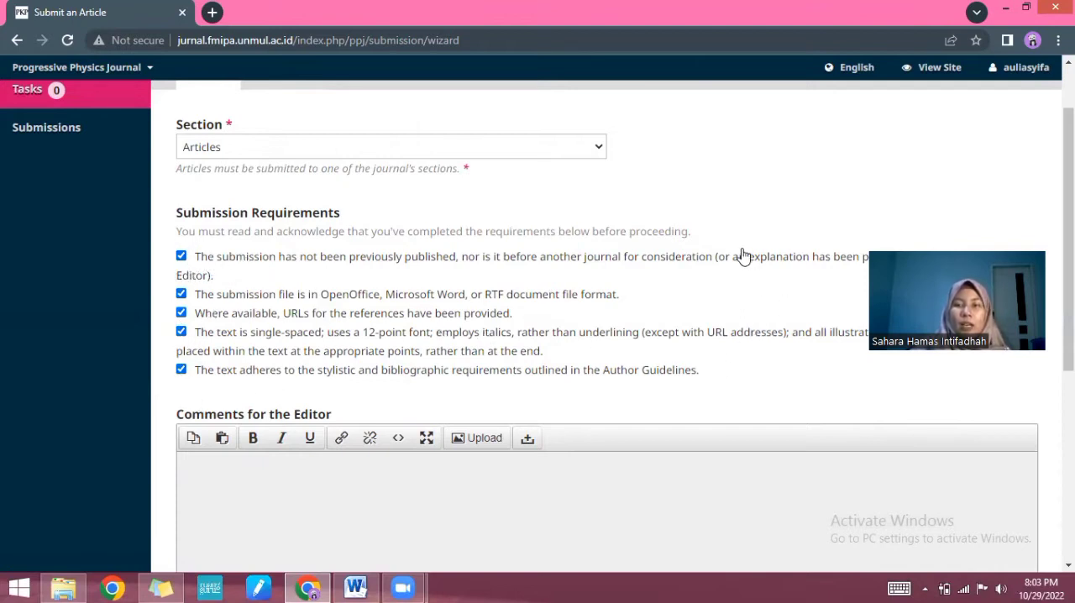
Step: Leave the comments for the editor empty, then save the start page and continue to the submission upload
scroll(744, 250, down, 1)
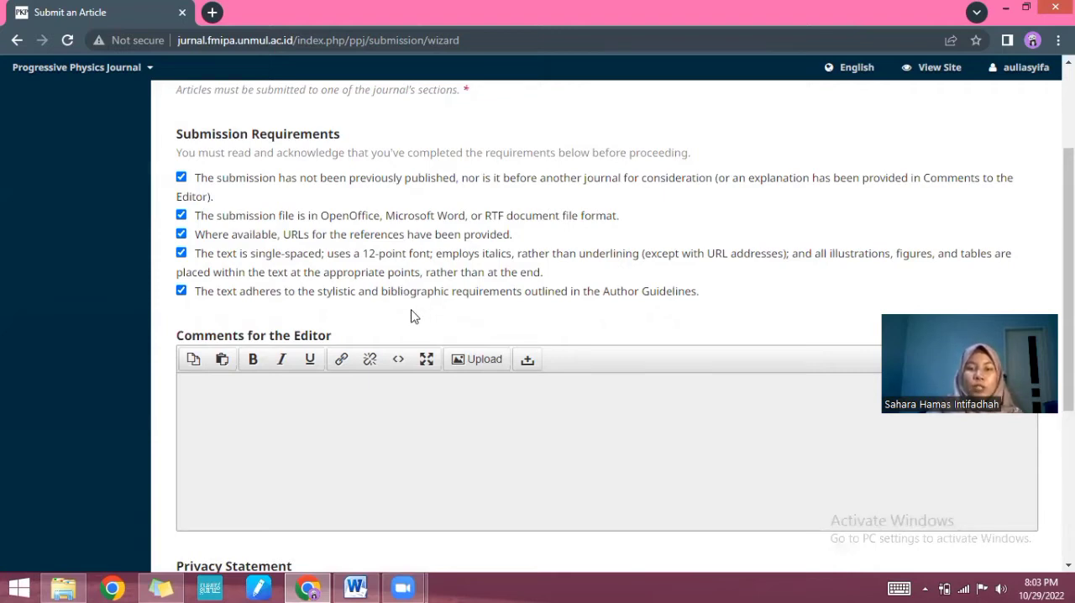
scroll(412, 314, down, 1)
scroll(411, 318, up, 2)
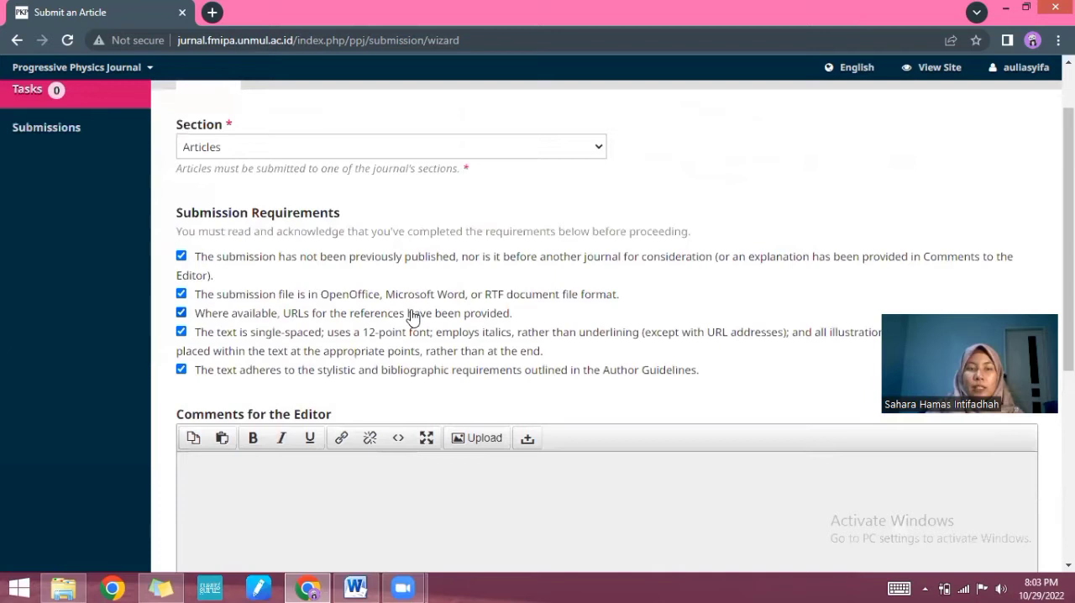
scroll(412, 316, down, 2)
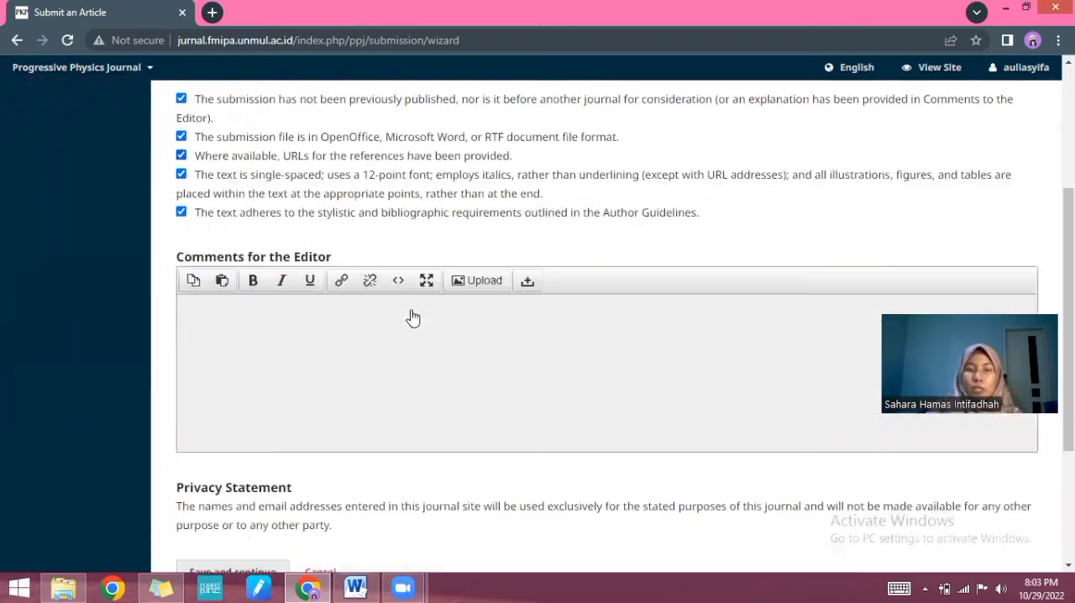
scroll(287, 347, down, 1)
click(287, 348)
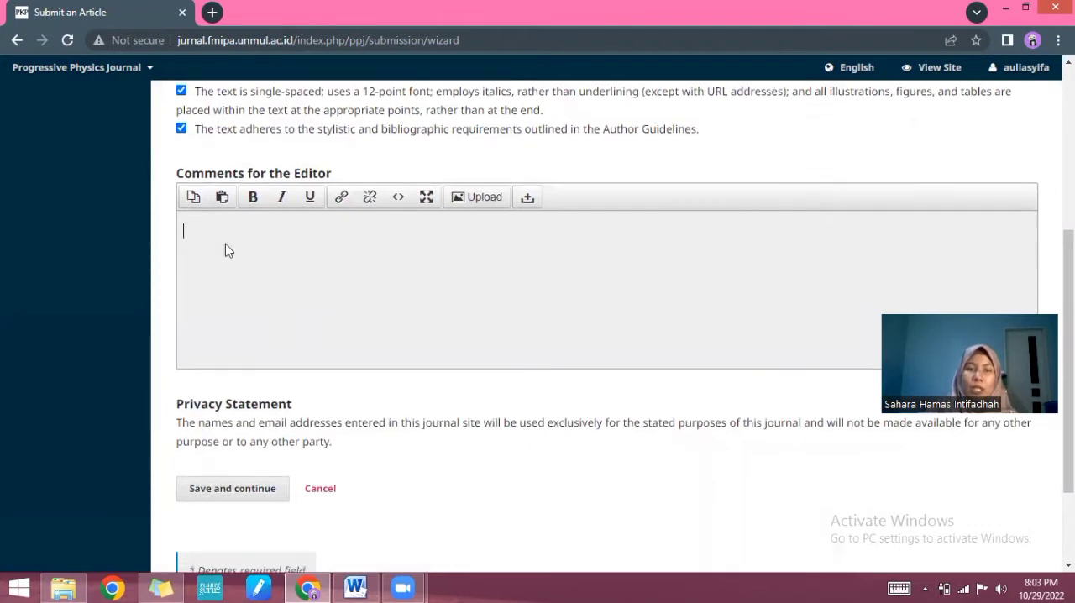
scroll(225, 248, down, 1)
scroll(226, 250, down, 1)
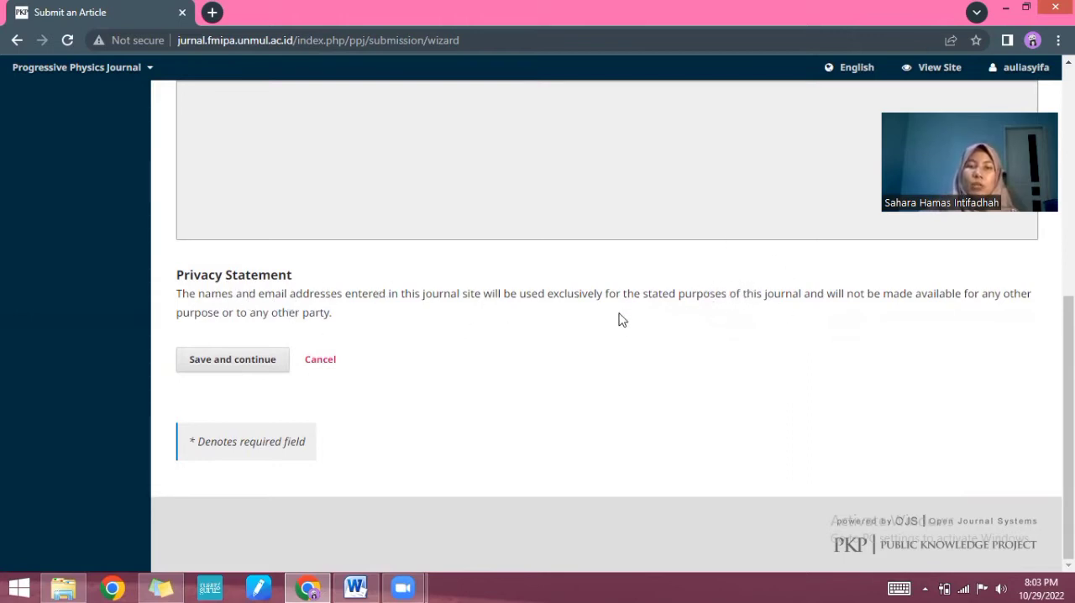
click(224, 368)
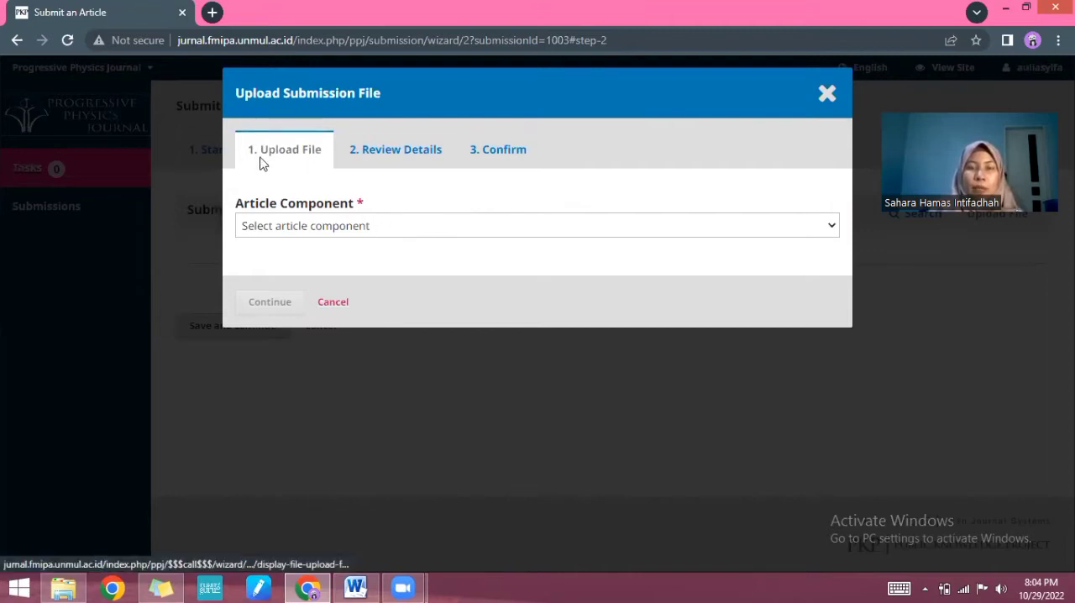
Step: Upload the CONTOH FULL PAPER Word document from the Downloads folder as the Article Text component
click(315, 226)
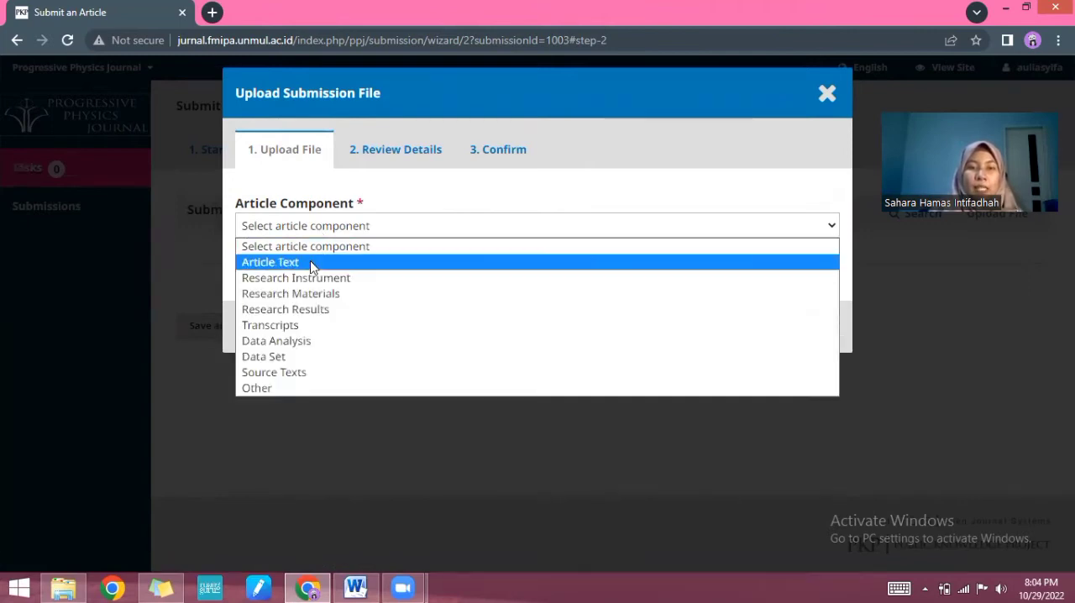
click(316, 258)
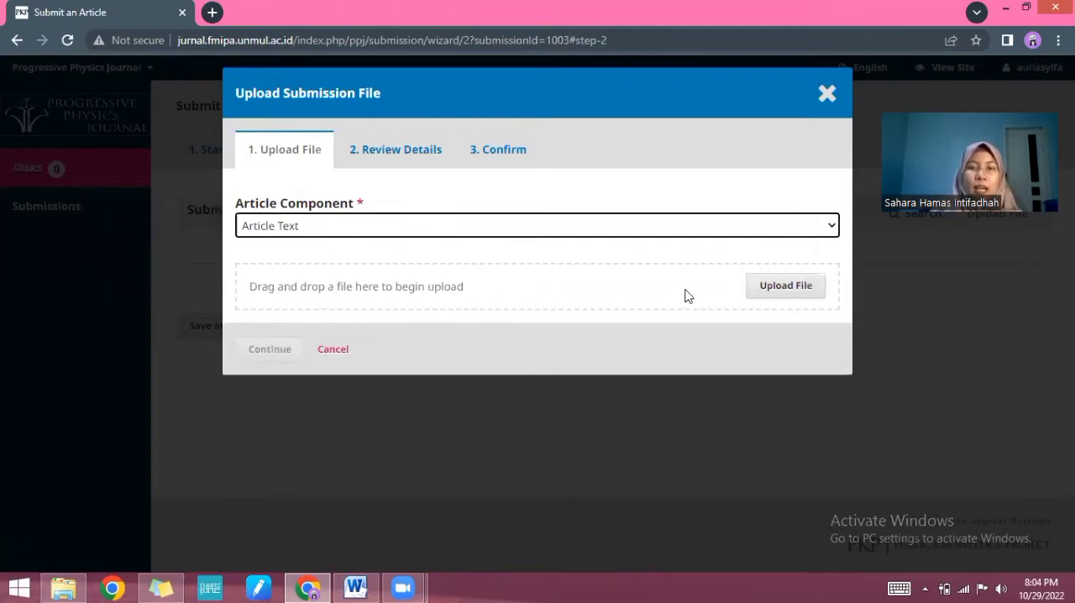
click(783, 297)
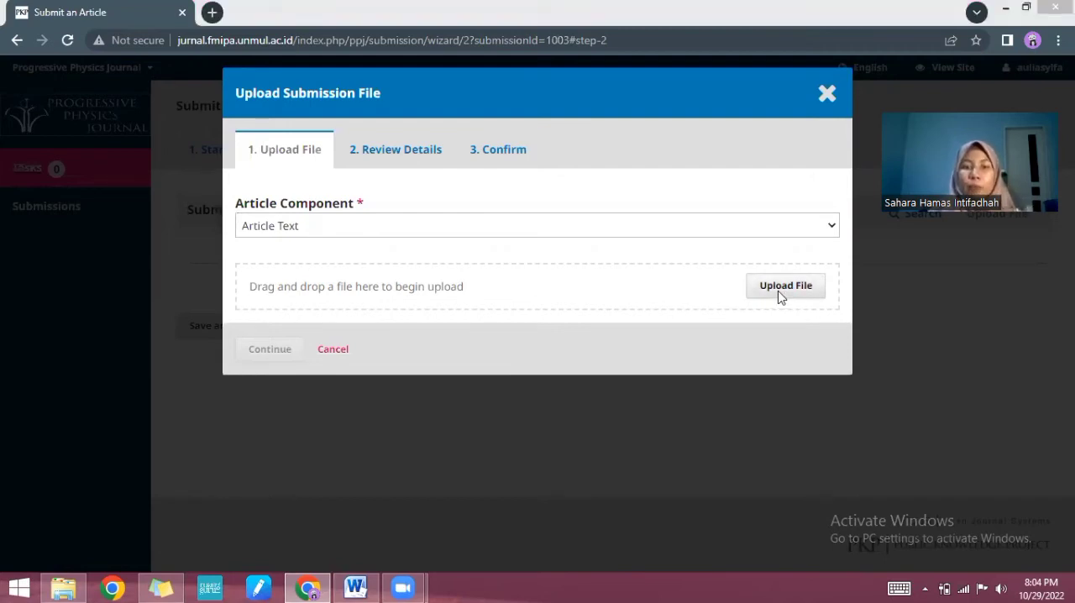
click(776, 290)
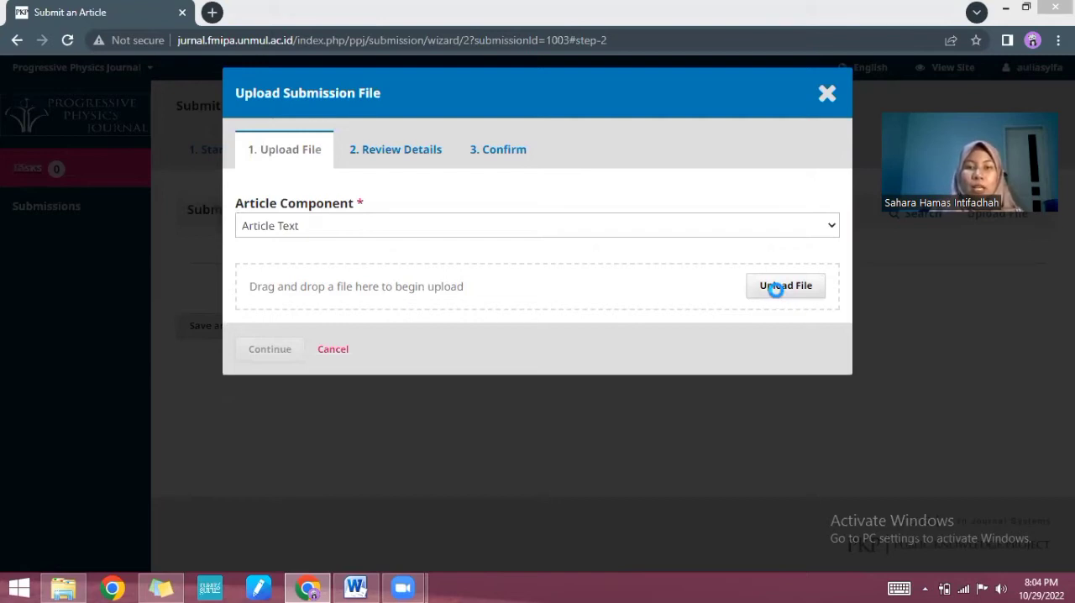
click(775, 293)
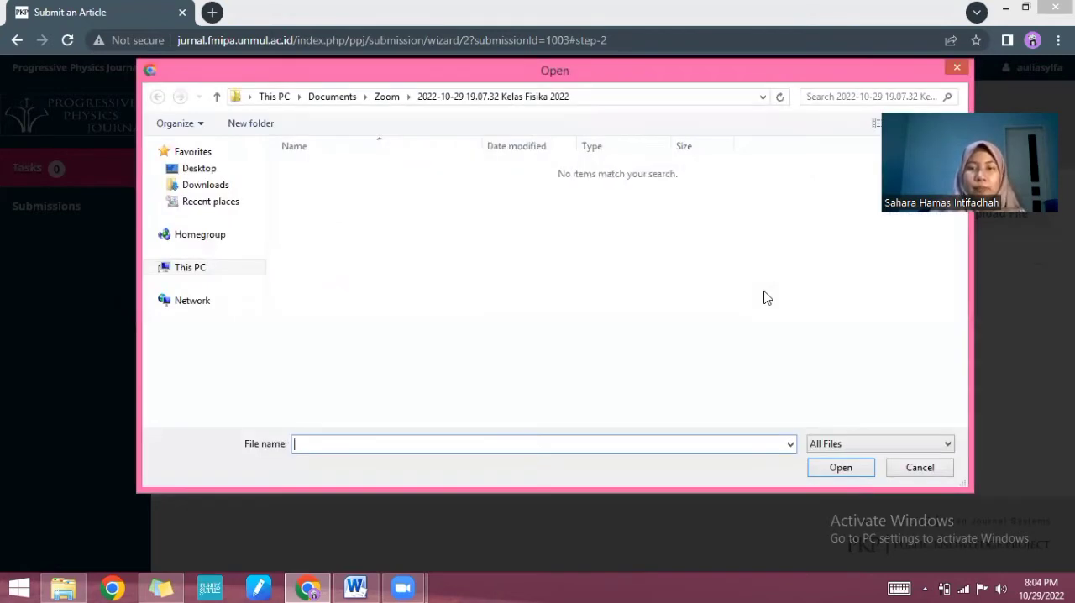
click(205, 317)
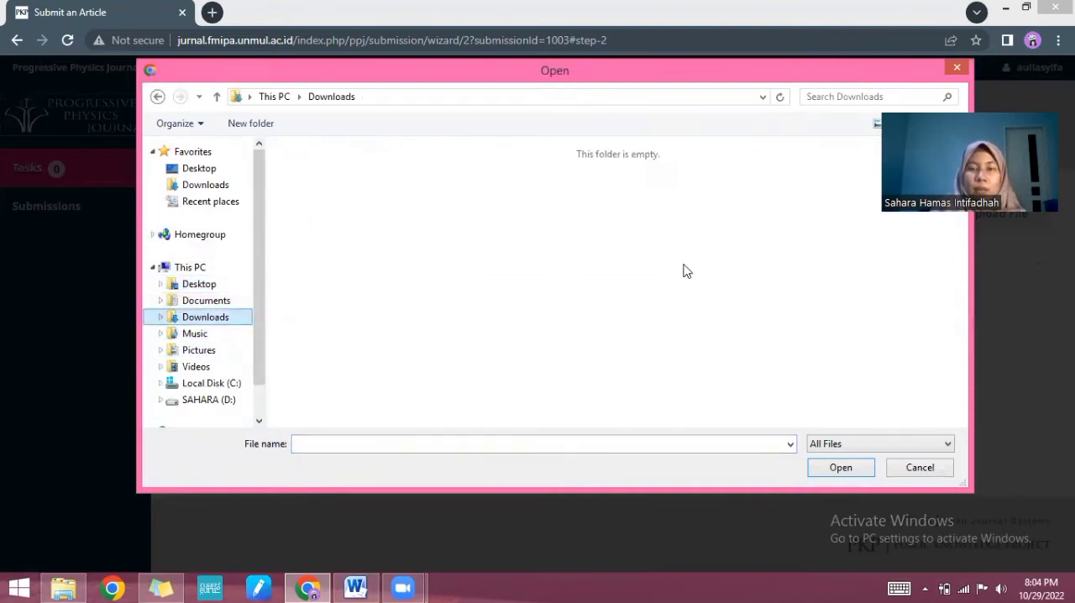
click(578, 324)
scroll(643, 391, down, 1)
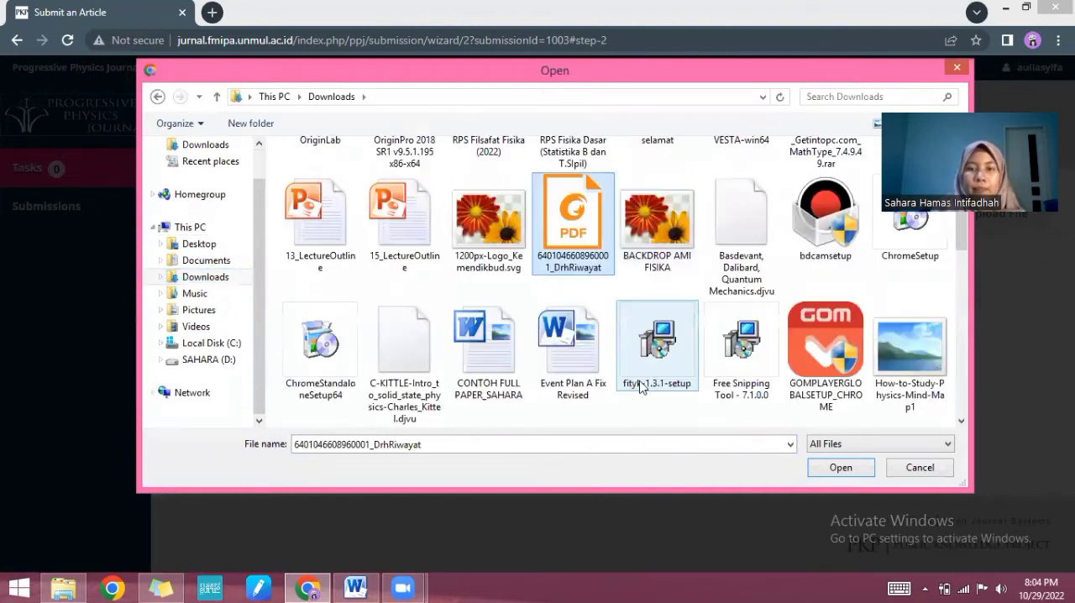
scroll(640, 391, down, 1)
click(489, 260)
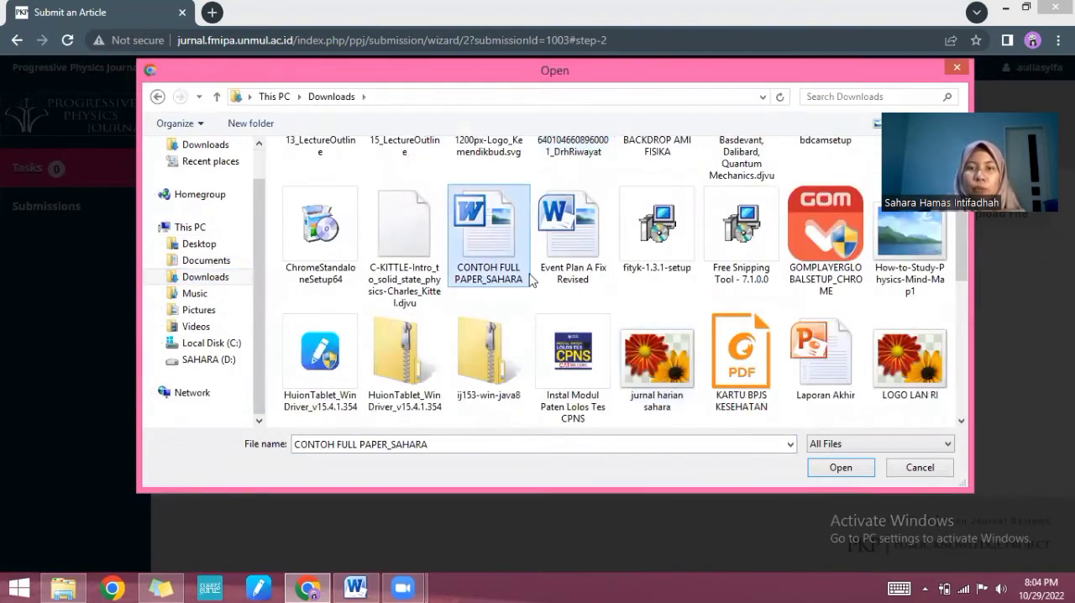
click(840, 468)
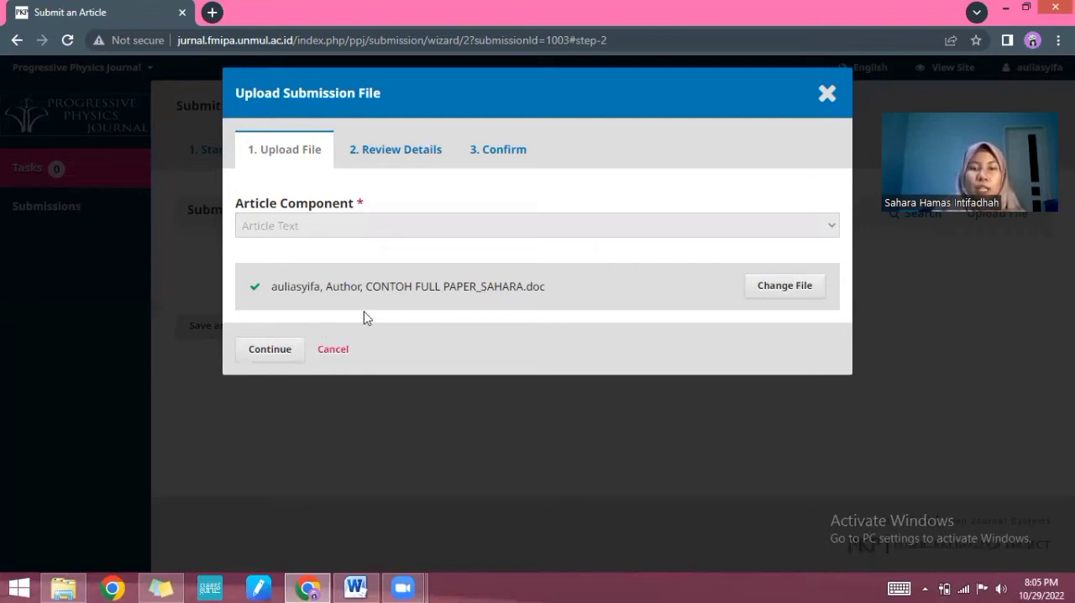
Step: Accept the uploaded file's details, complete the upload without adding another file, and continue to the metadata
click(270, 350)
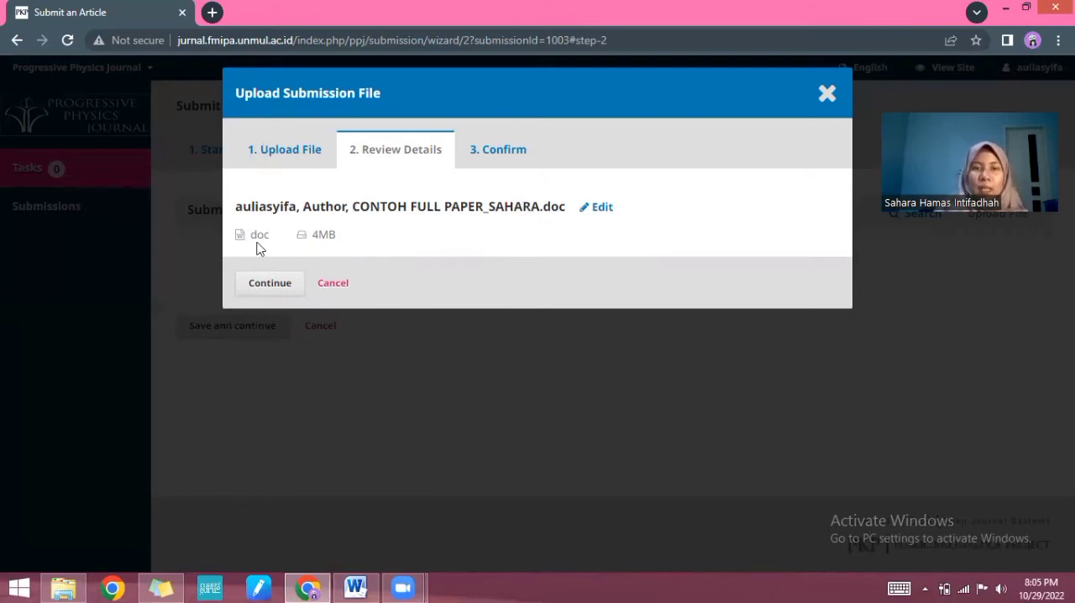
click(270, 286)
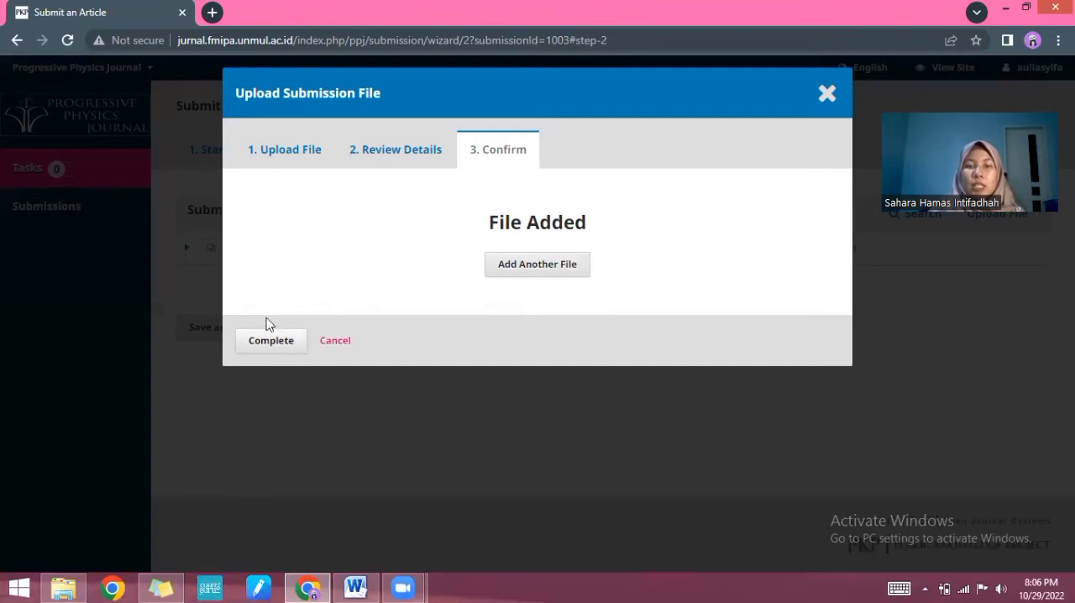
click(270, 350)
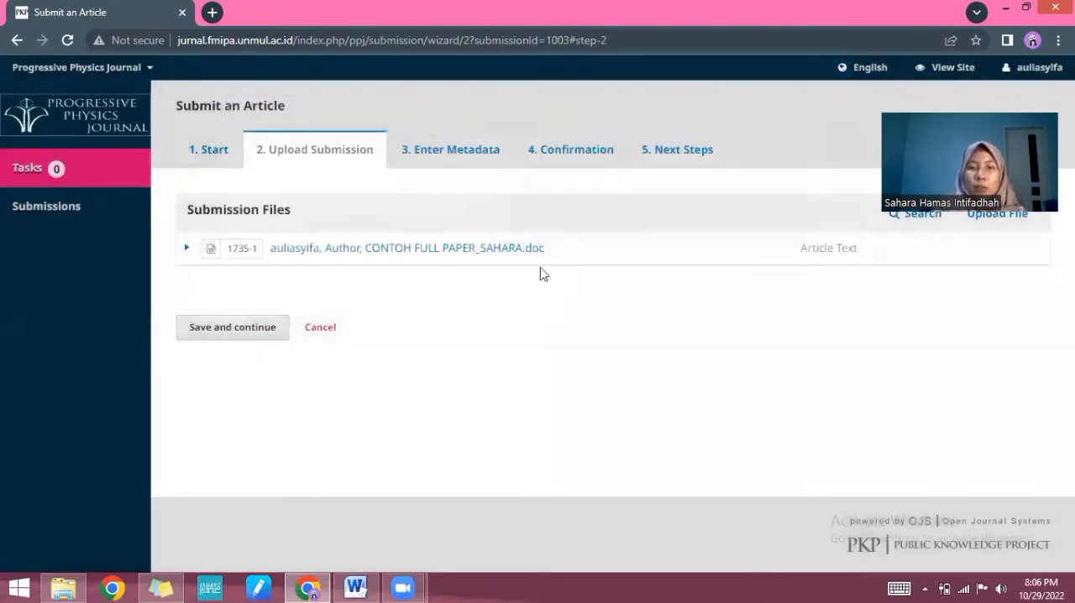
click(239, 331)
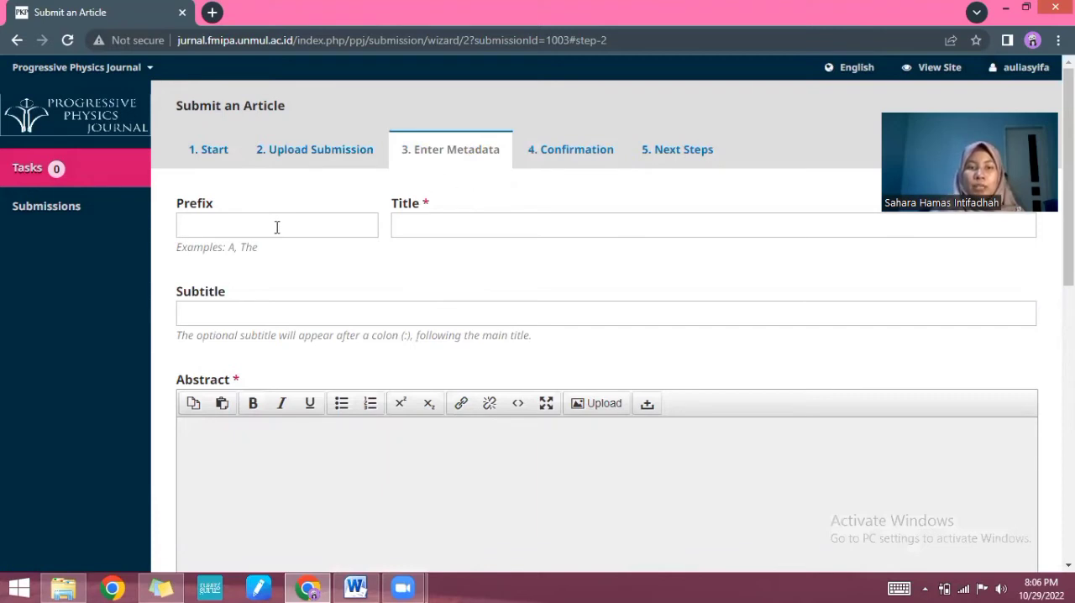
Step: Fill the Title with the suggested "X-ray Absorption Near Edge Structure (XANES) Analysis on LiFeSi0,06P0,94O4/C" entry and check the paper's title page in Word
click(408, 226)
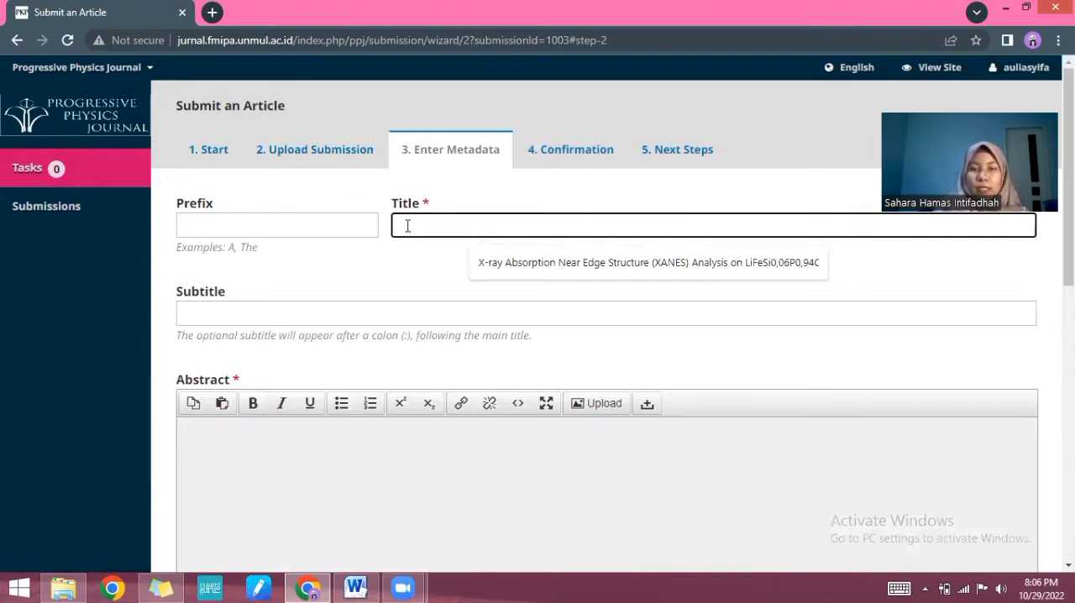
click(513, 263)
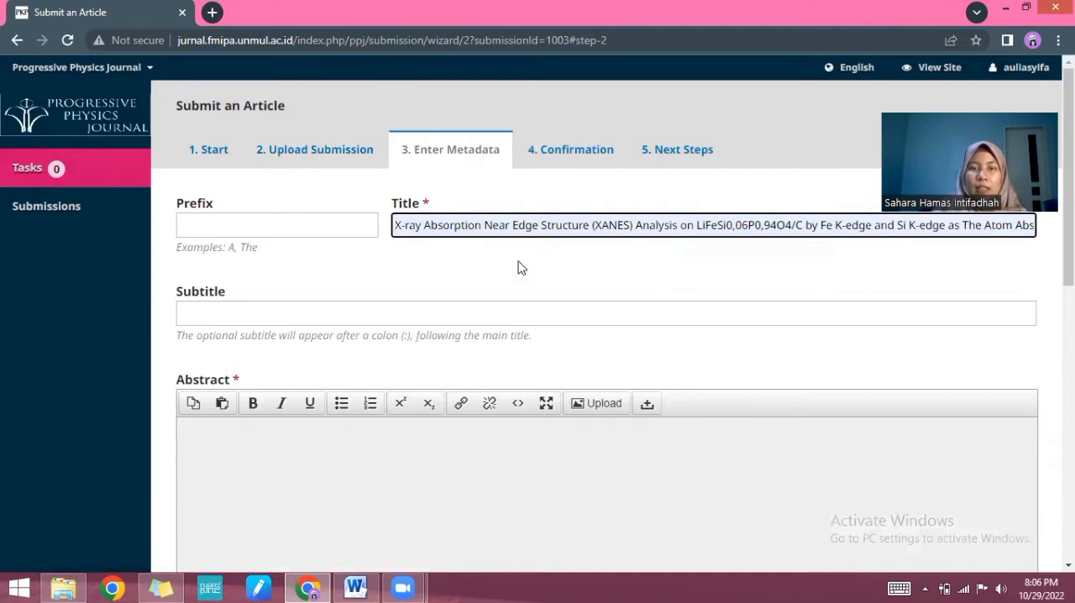
click(356, 588)
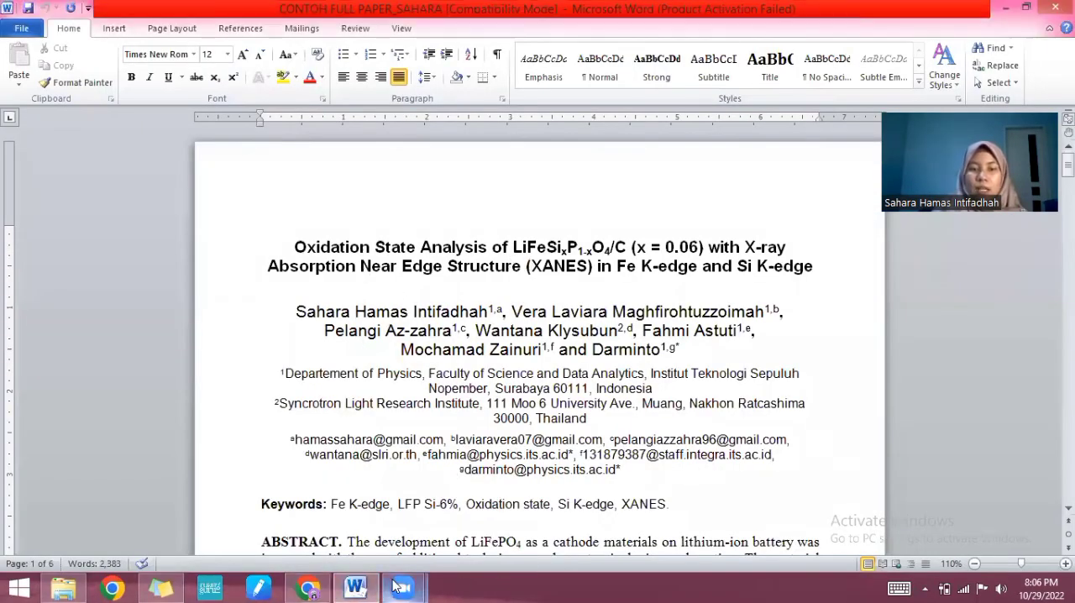
click(309, 587)
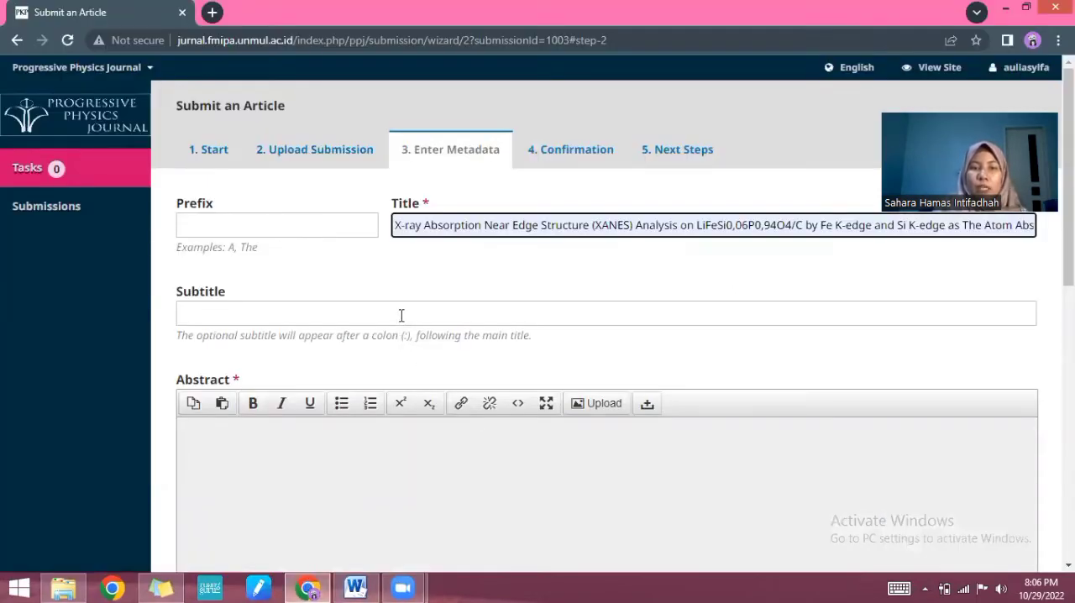
Step: Switch to the paper in Word and copy the full abstract paragraph, without its ABSTRACT heading
scroll(402, 315, down, 1)
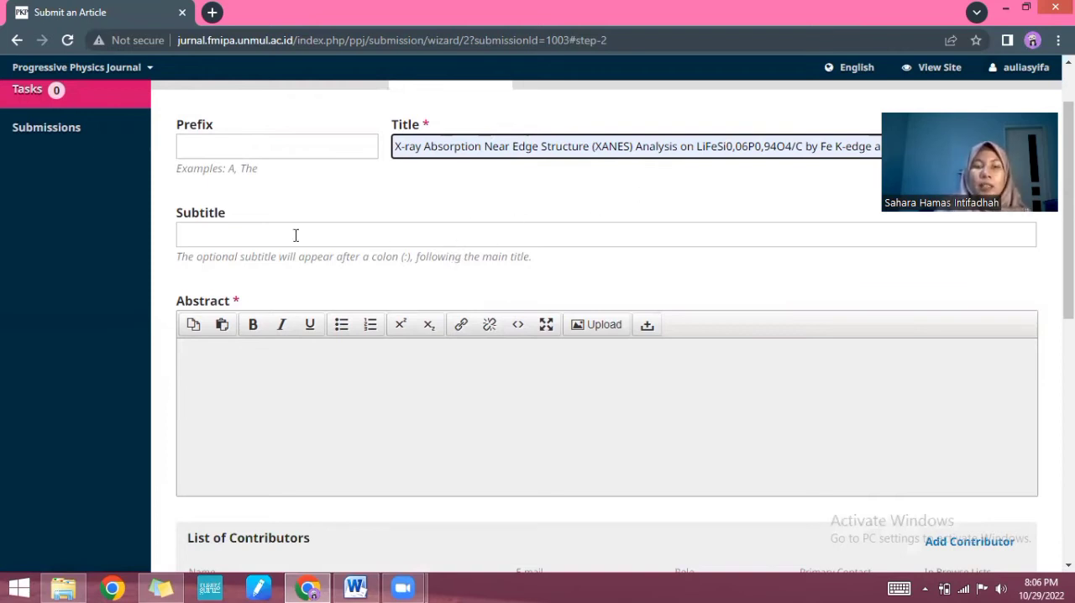
scroll(294, 258, down, 1)
click(297, 290)
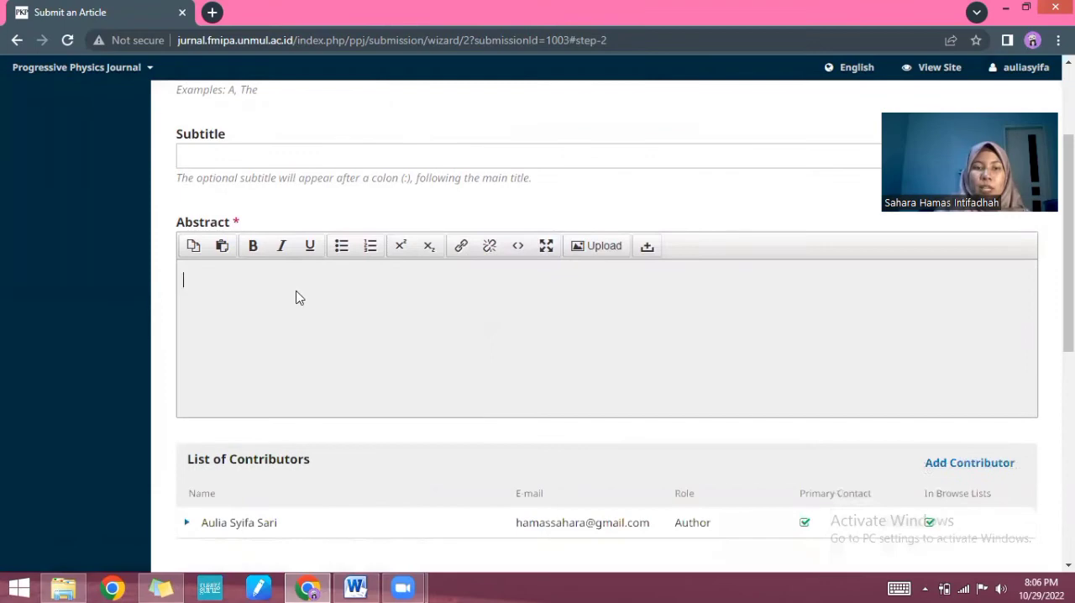
click(355, 588)
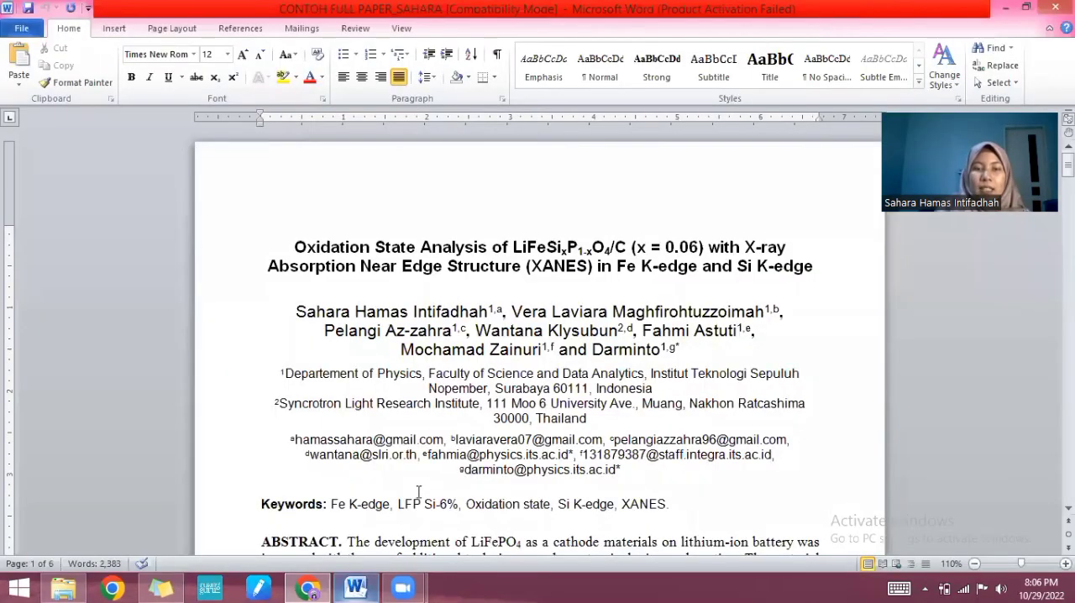
scroll(417, 354, down, 8)
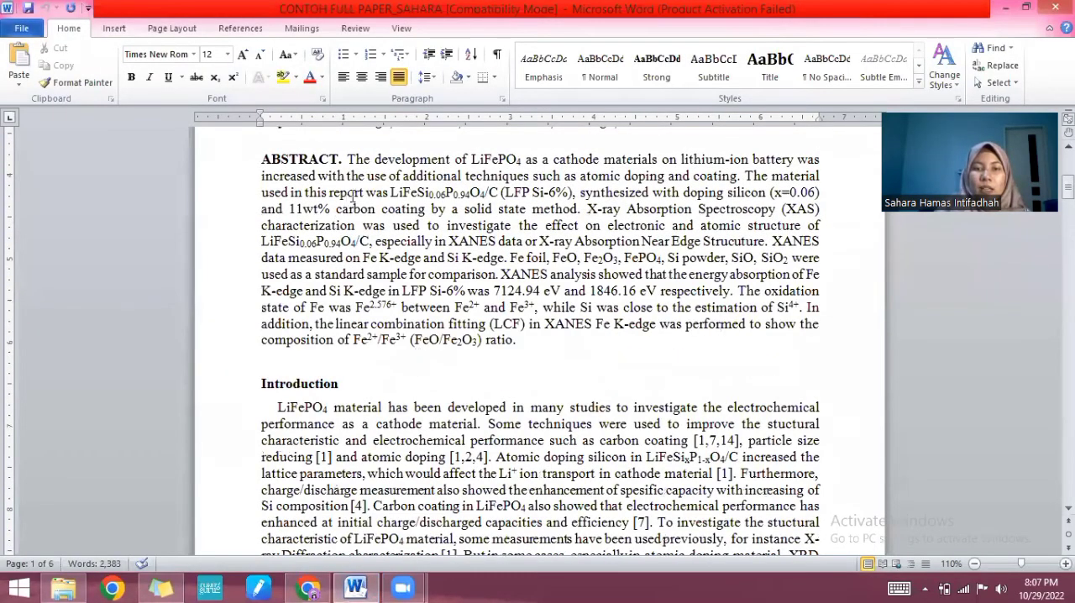
drag(348, 159, 523, 337)
key(ctrl+c)
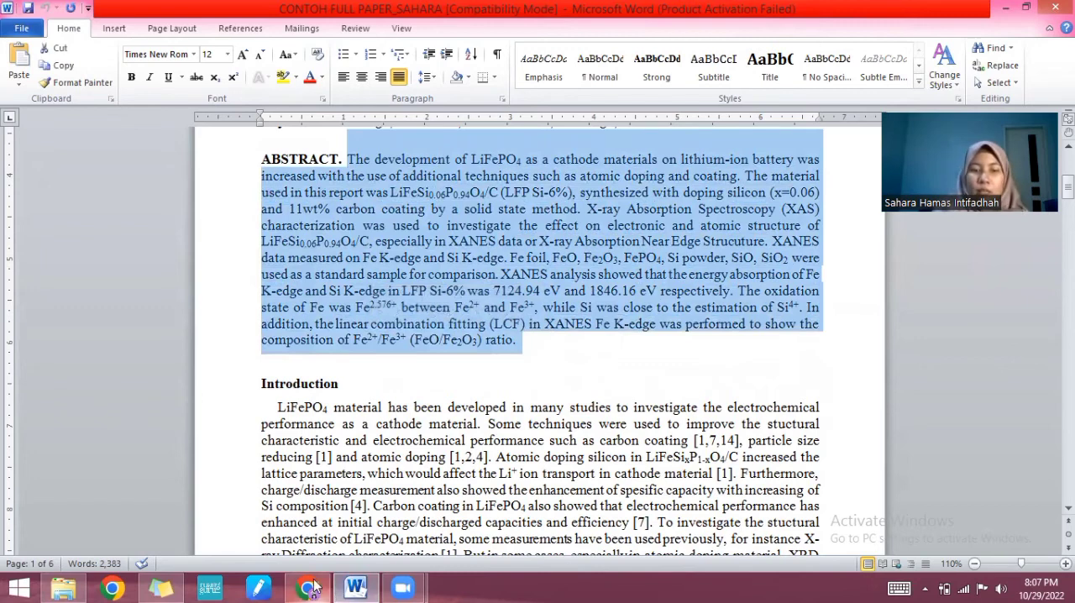
Step: Return to the submission form in Chrome and paste the copied abstract as plain text into the Abstract field
click(298, 298)
key(alt+Tab)
right_click(221, 278)
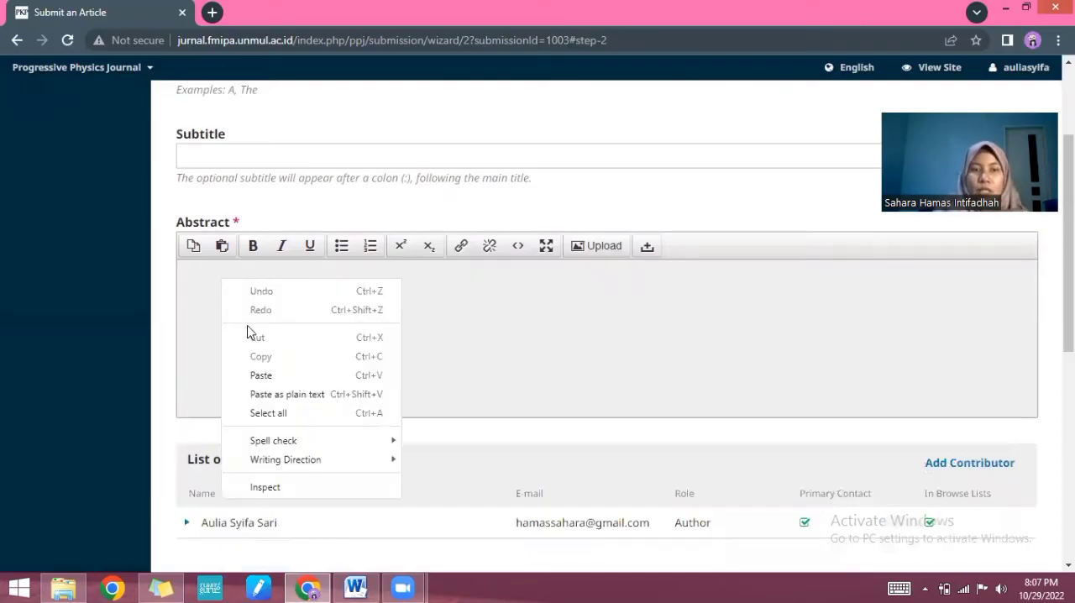
click(269, 394)
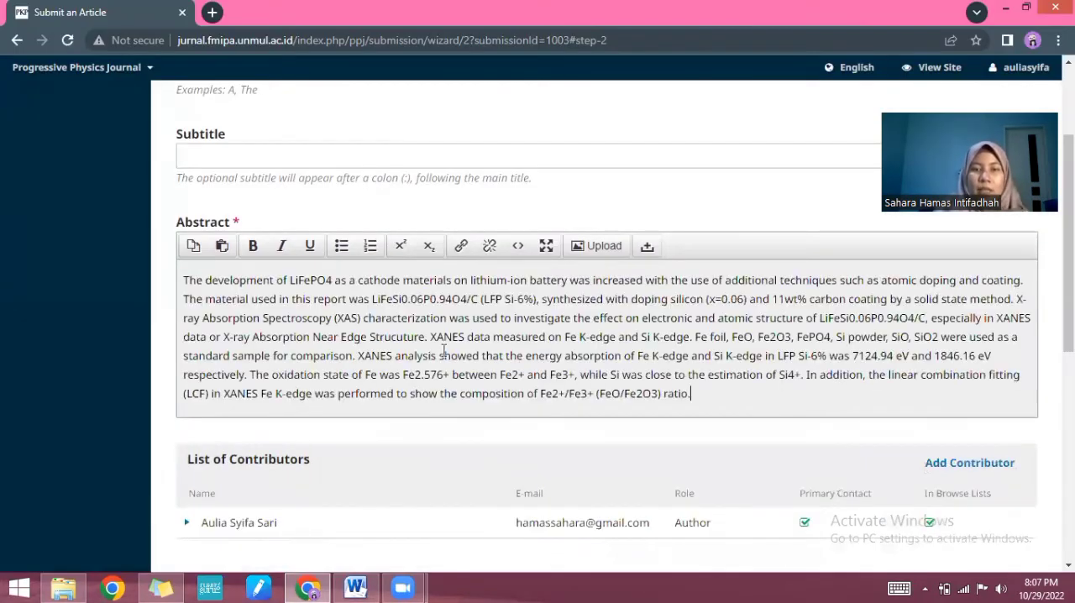
scroll(551, 356, up, 2)
scroll(605, 348, down, 3)
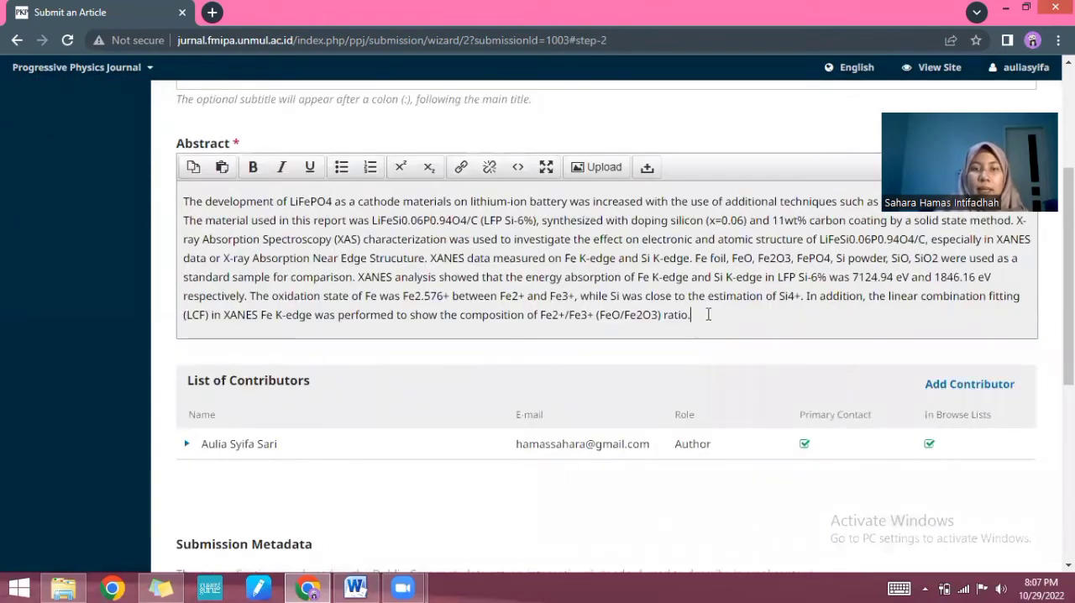
Step: Check the submission's contributor list against the author names in the Word paper, and return to the form in Chrome
scroll(708, 314, down, 1)
scroll(302, 314, down, 2)
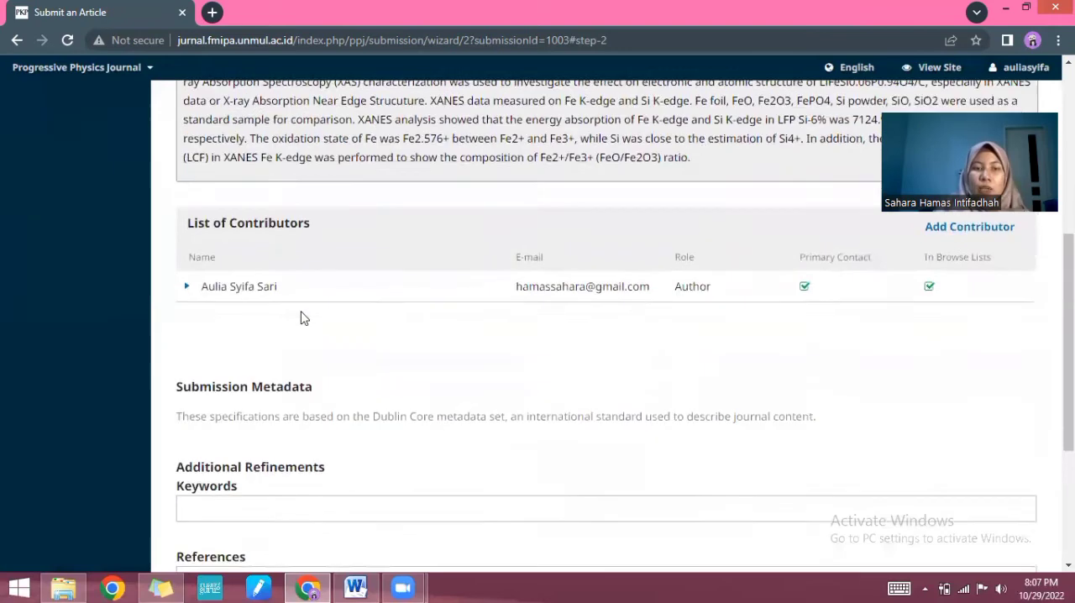
scroll(307, 312, up, 1)
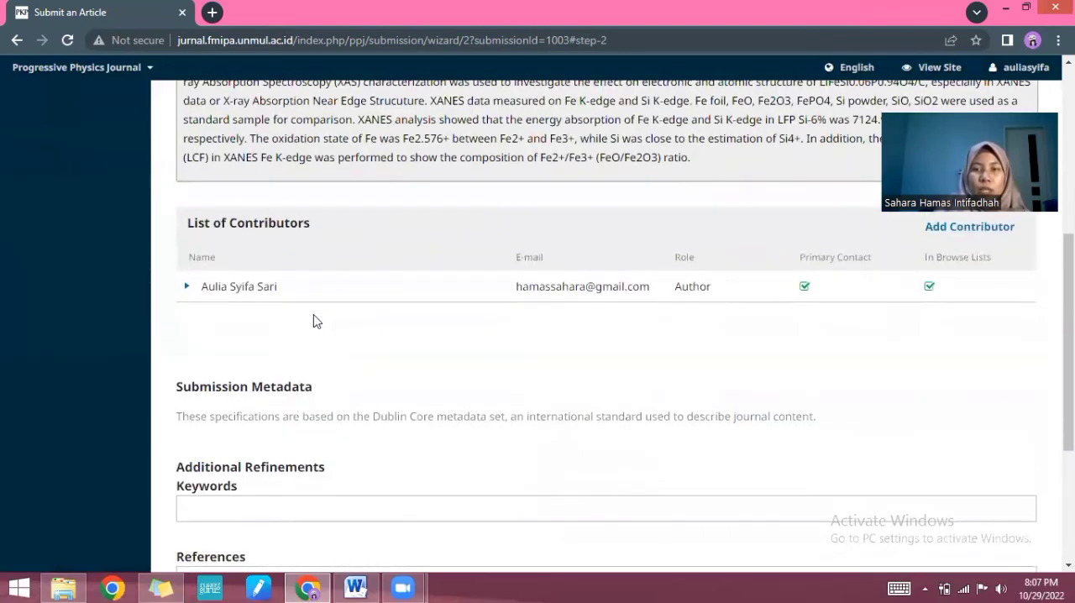
click(356, 588)
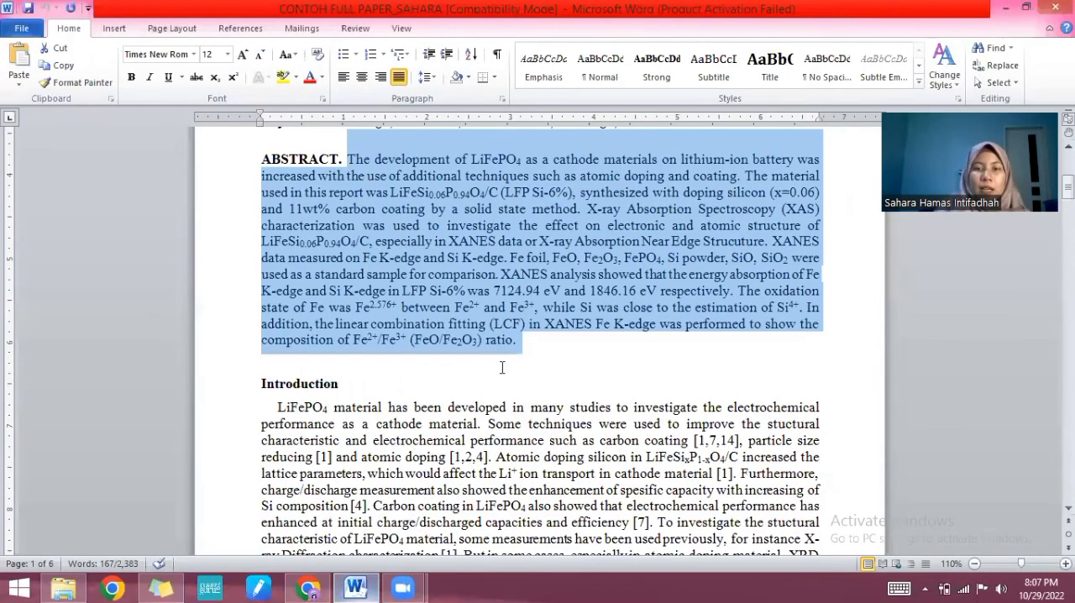
scroll(502, 367, up, 3)
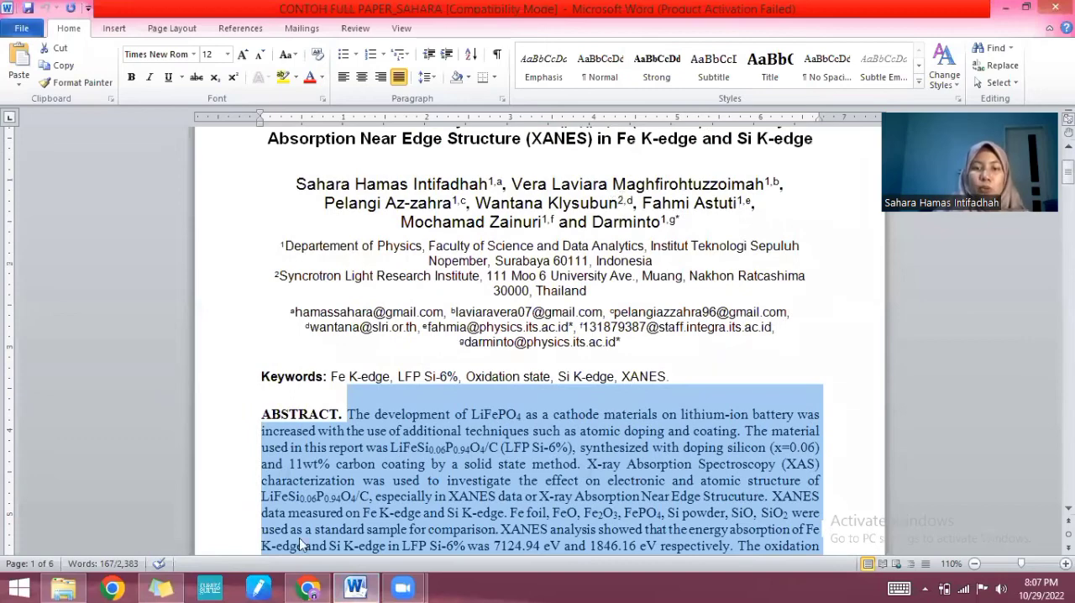
click(63, 586)
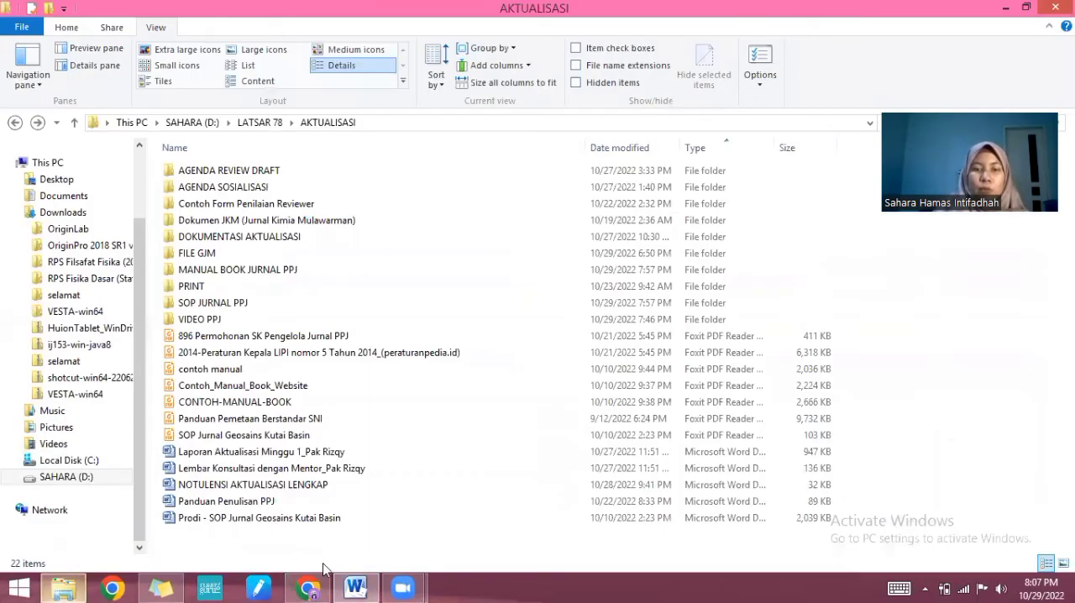
click(308, 589)
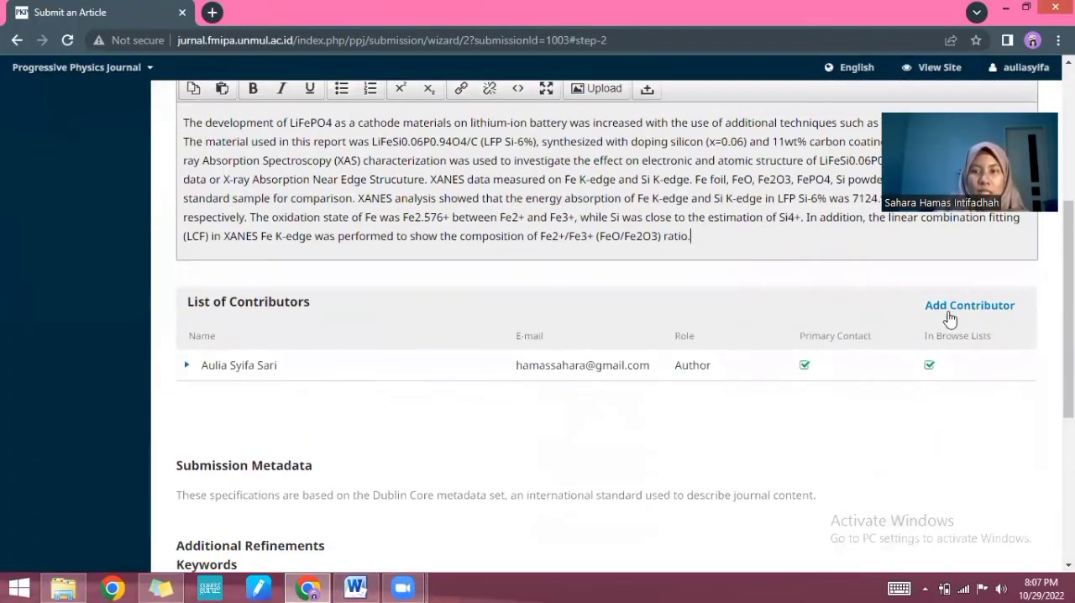
Step: Start adding a new contributor and enter the co-author's first, middle and last name and e-mail address
click(949, 305)
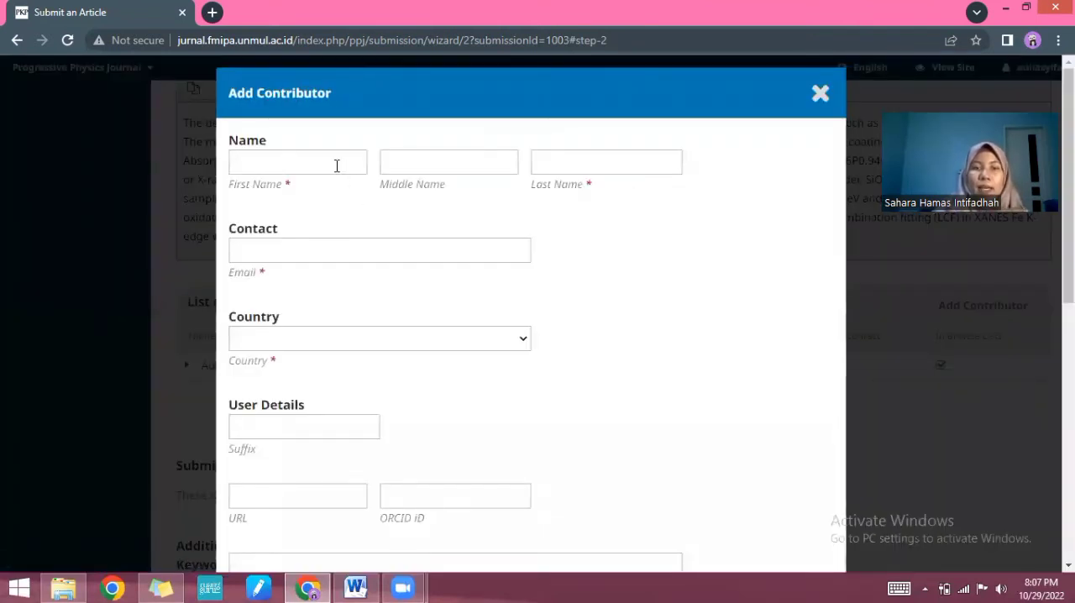
click(333, 164)
click(305, 199)
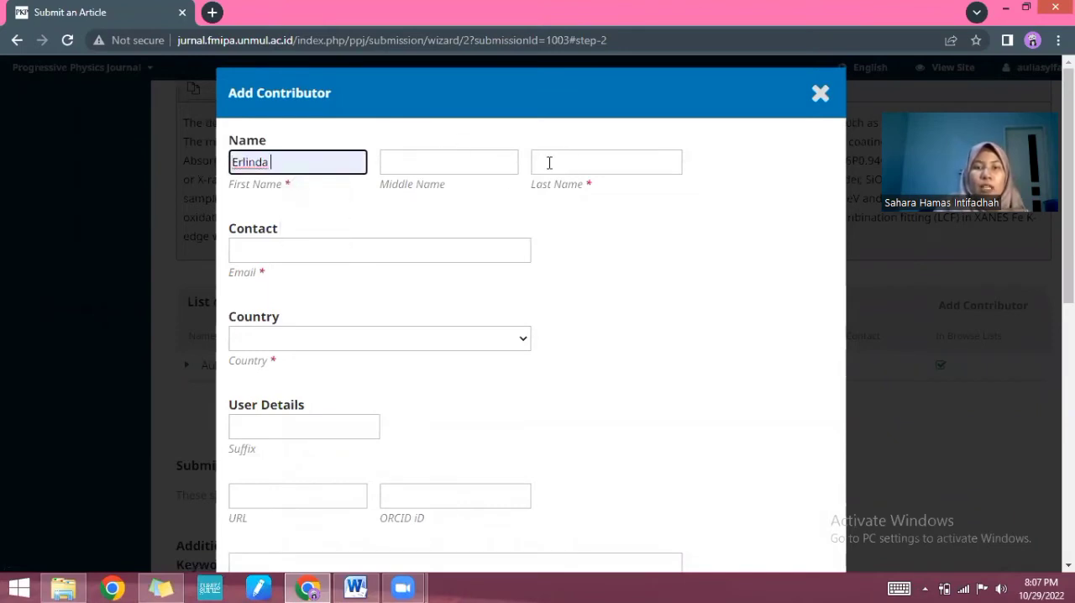
click(475, 166)
text(rAT)
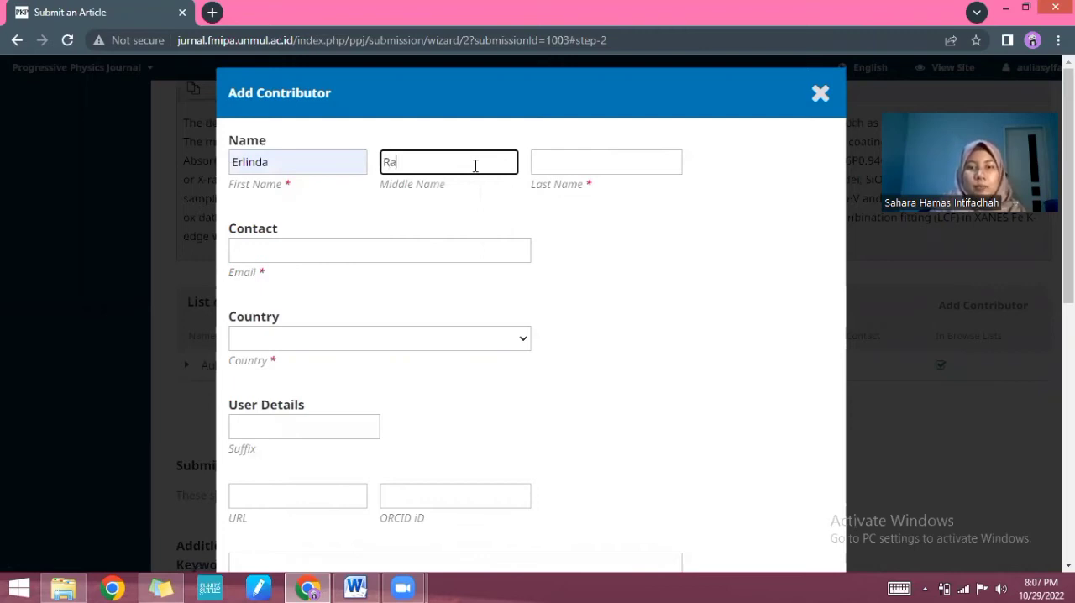
text(nasari)
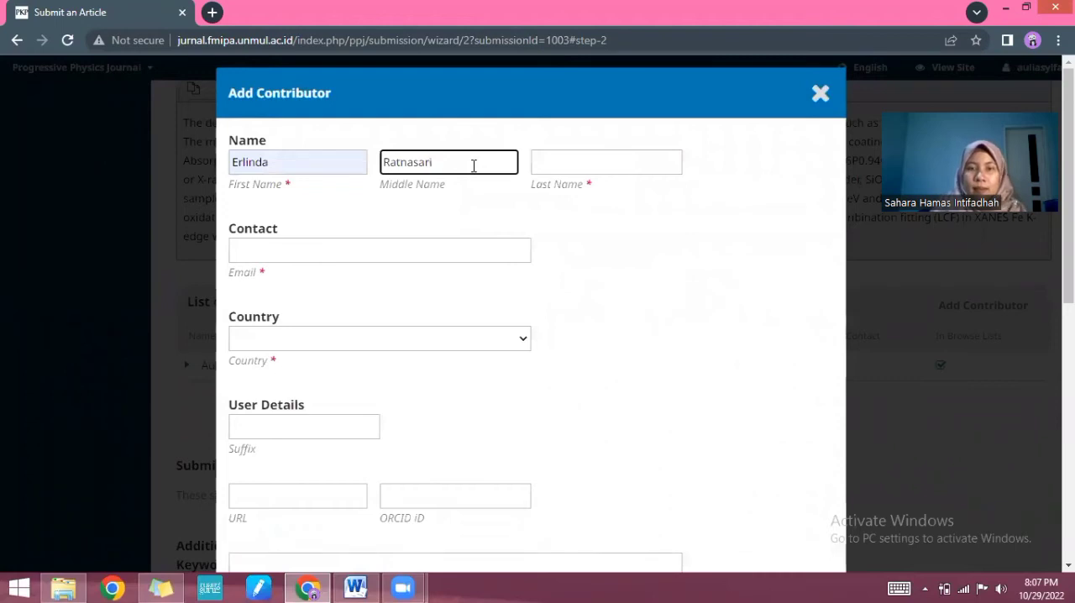
click(560, 159)
text(Pu)
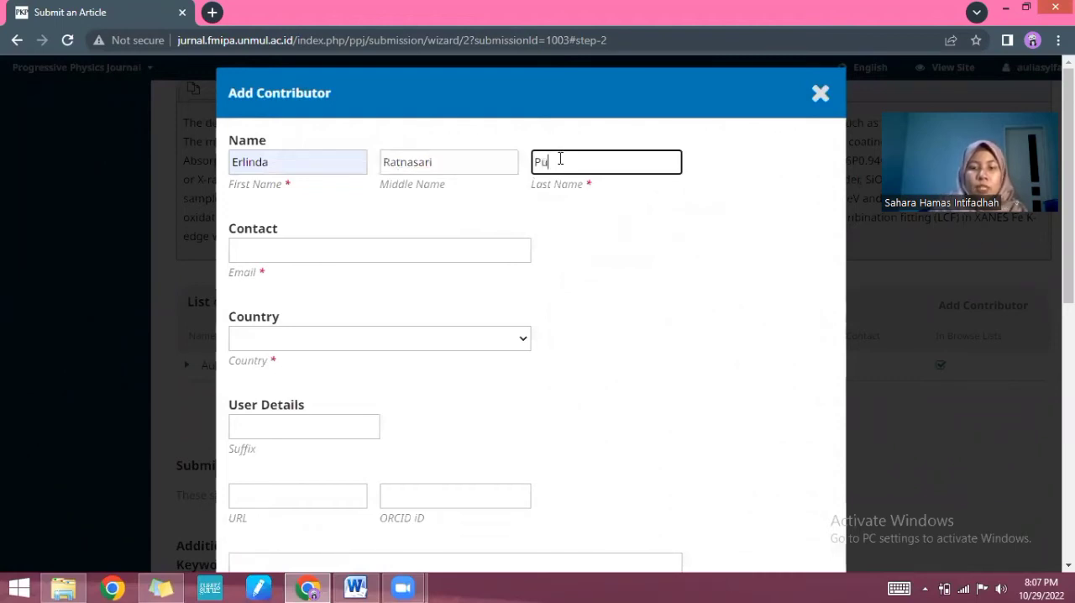
click(477, 255)
click(432, 372)
Step: Set the new contributor's country to Indonesia
scroll(631, 326, down, 1)
scroll(632, 326, down, 1)
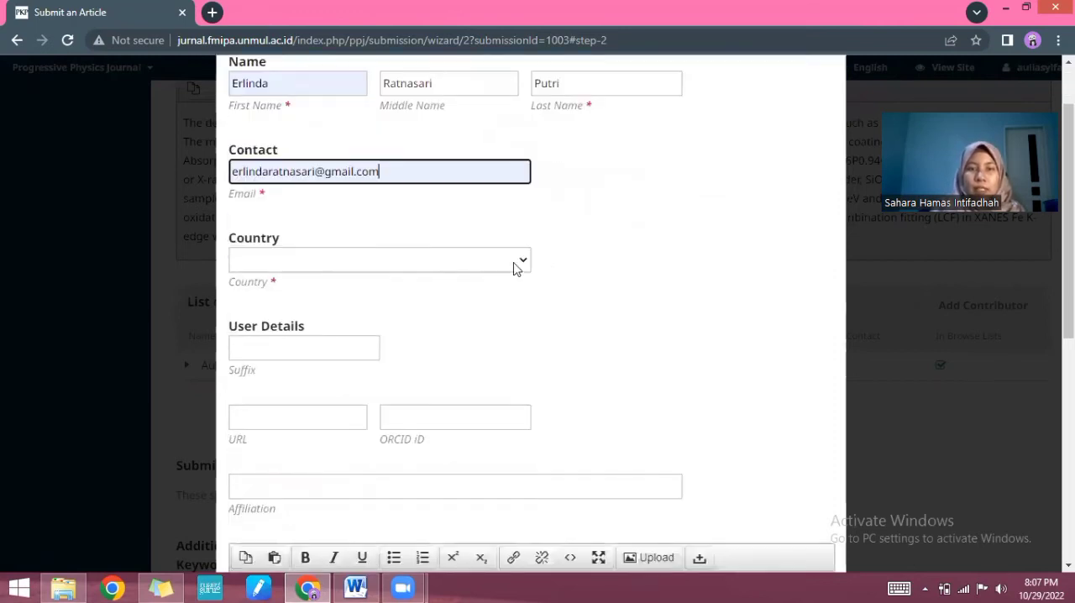
click(514, 262)
scroll(432, 336, down, 12)
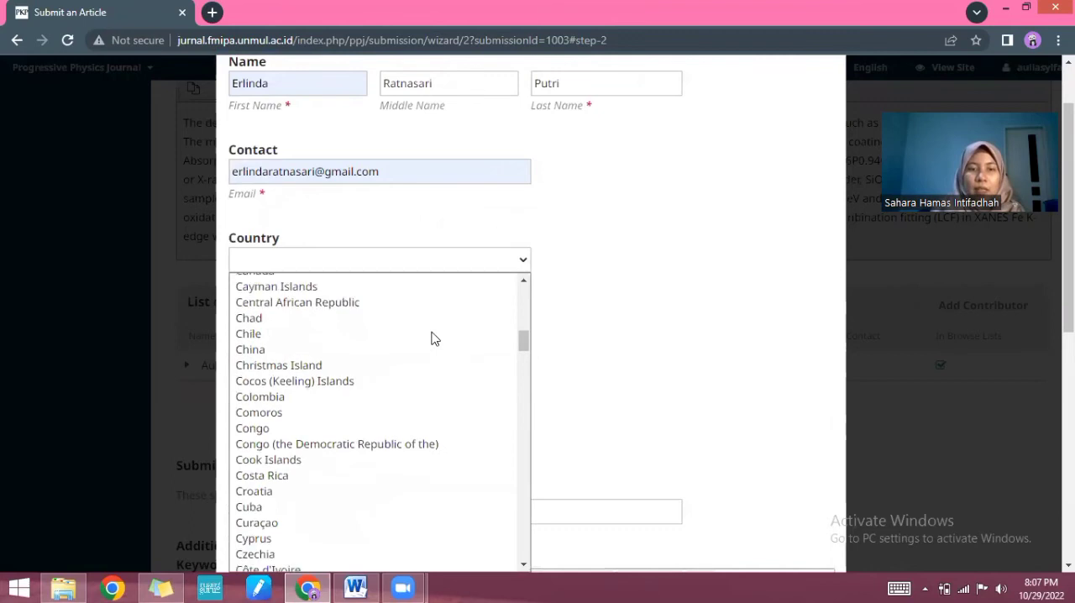
scroll(432, 338, down, 6)
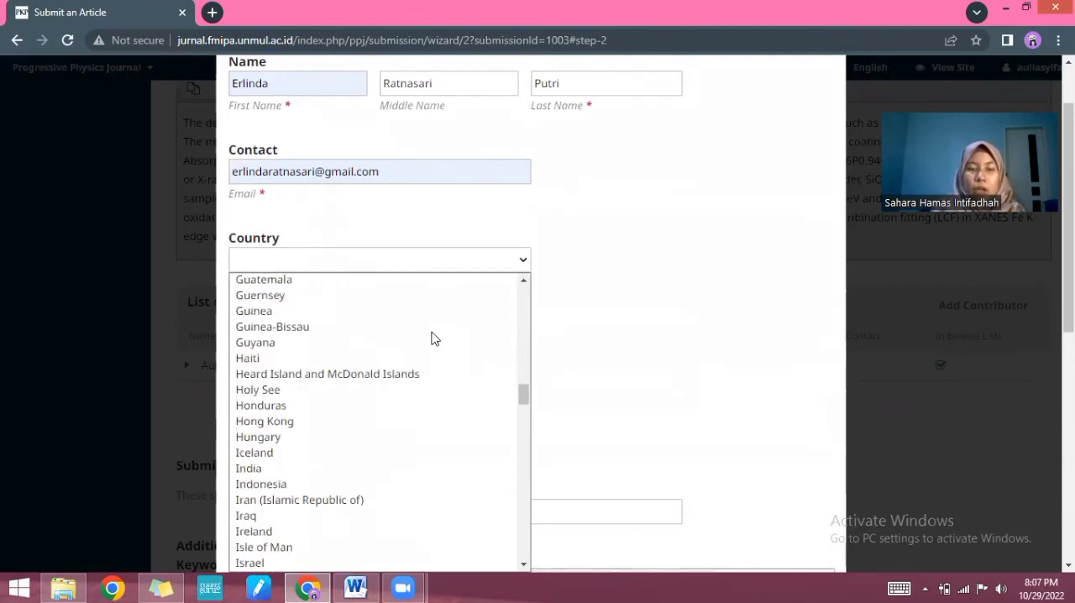
click(338, 328)
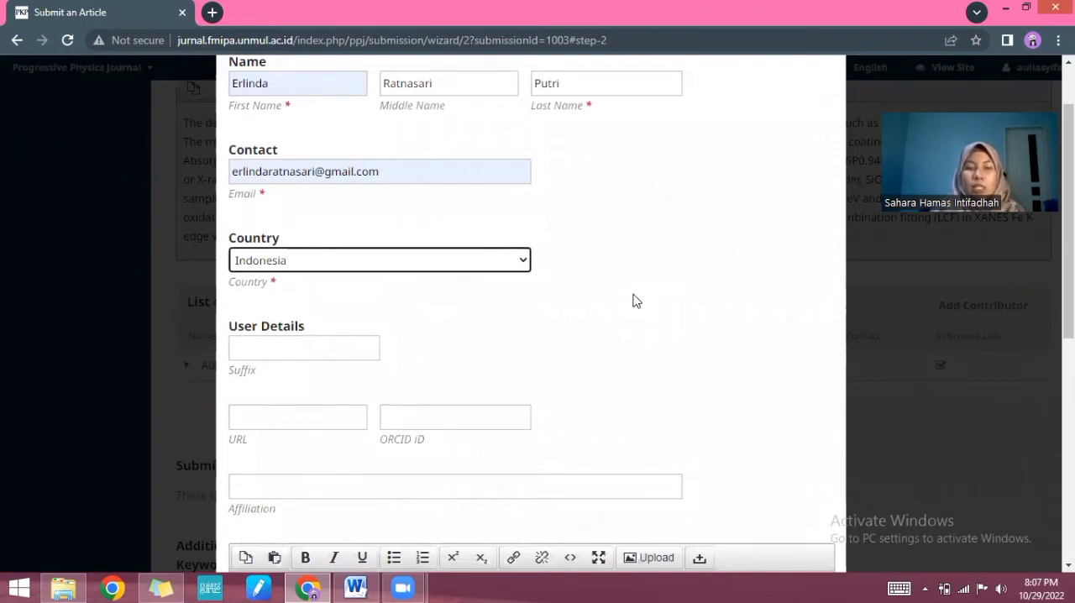
Step: Fill the contributor's Affiliation with the suggested "Program Studi Fisika FMIPA Univeristas Mulwarman" entry
scroll(636, 300, down, 2)
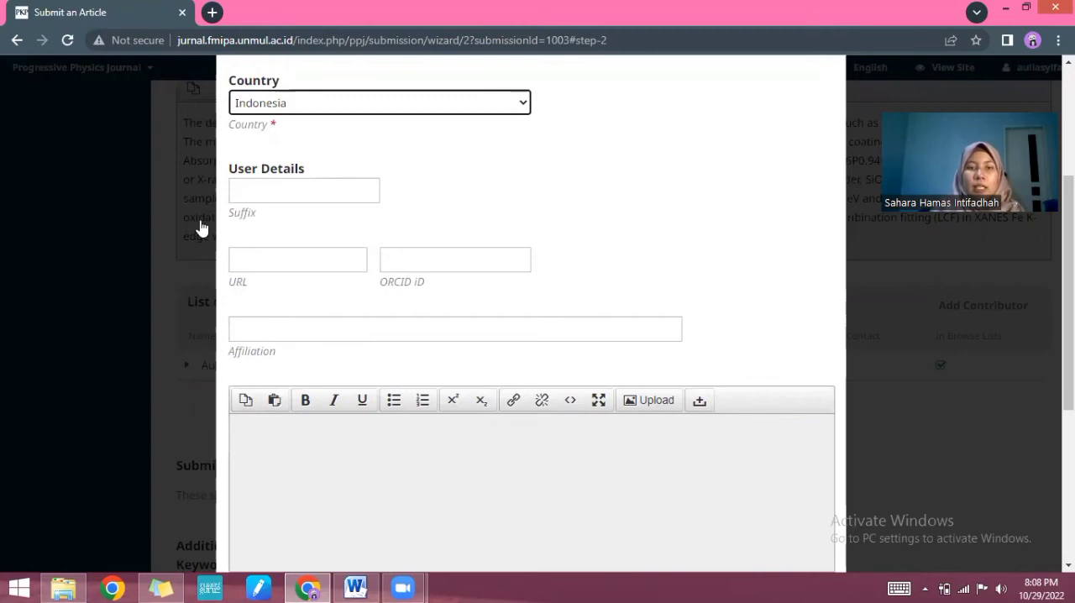
click(306, 329)
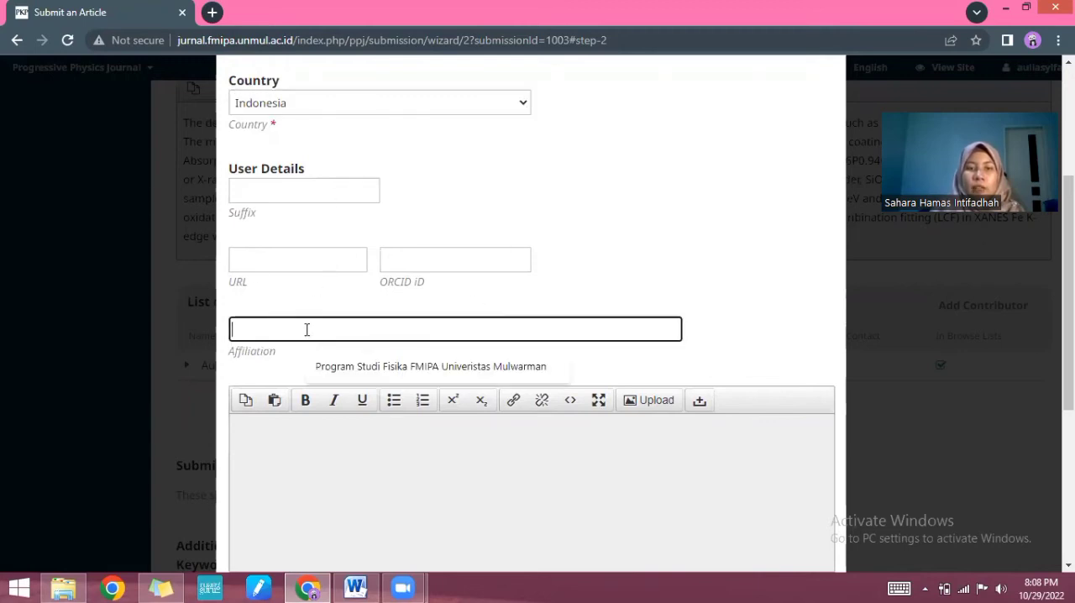
scroll(468, 228, up, 2)
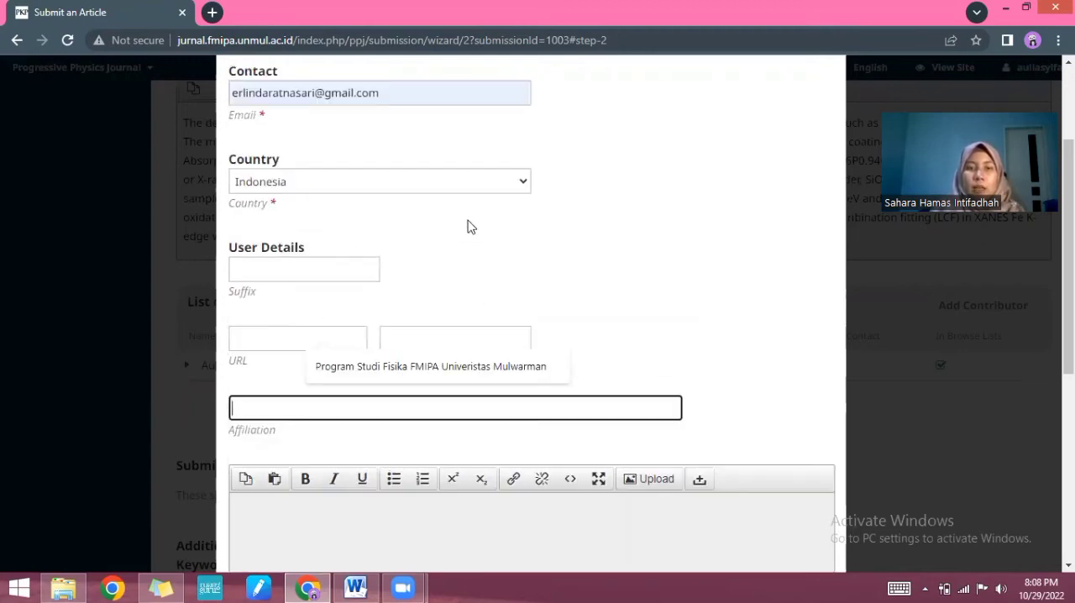
scroll(468, 227, down, 1)
click(417, 370)
scroll(632, 367, down, 2)
scroll(631, 367, up, 2)
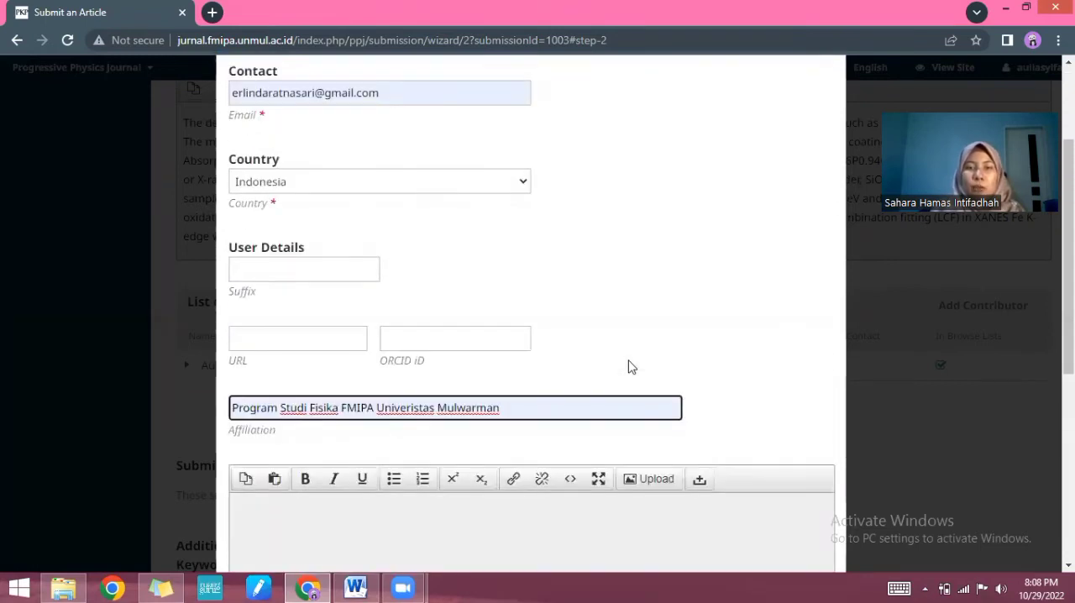
scroll(632, 368, up, 2)
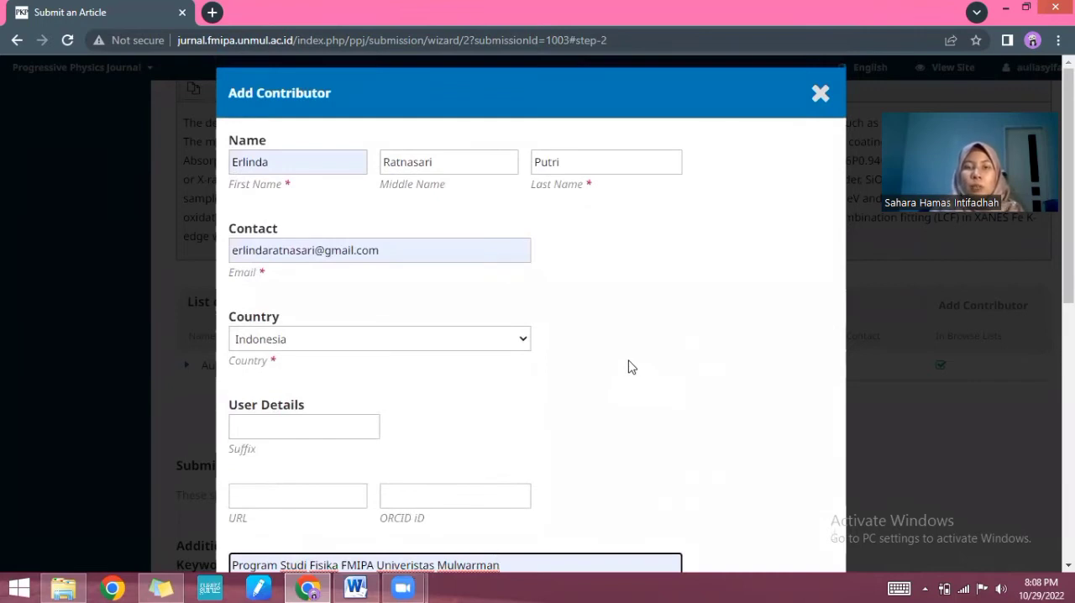
Step: Enter "Fisika Medik" as the contributor's Bio Statement
scroll(632, 367, down, 1)
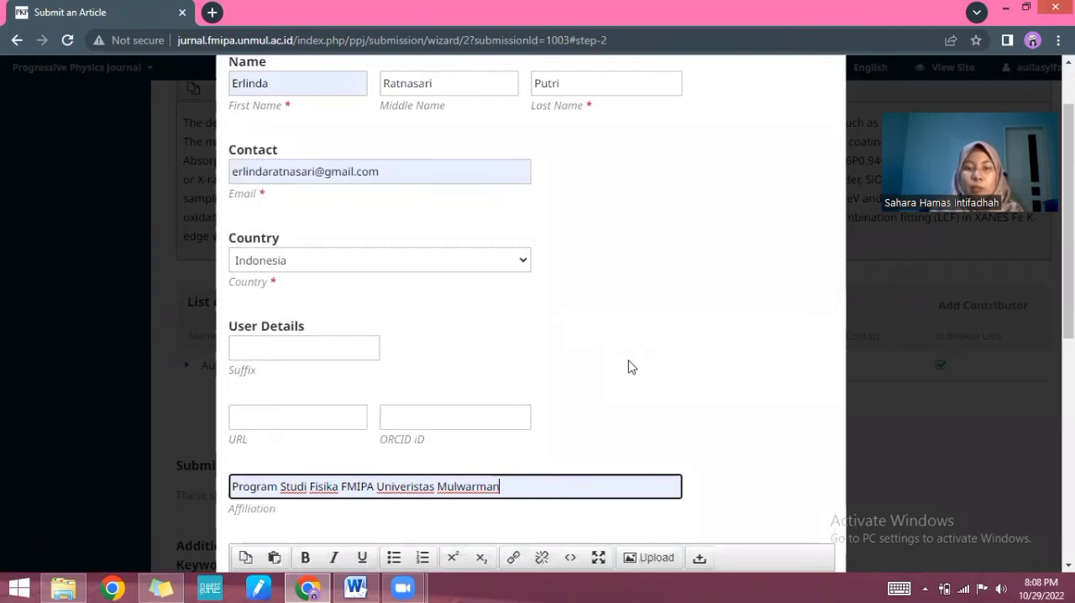
scroll(632, 368, down, 1)
scroll(632, 367, down, 3)
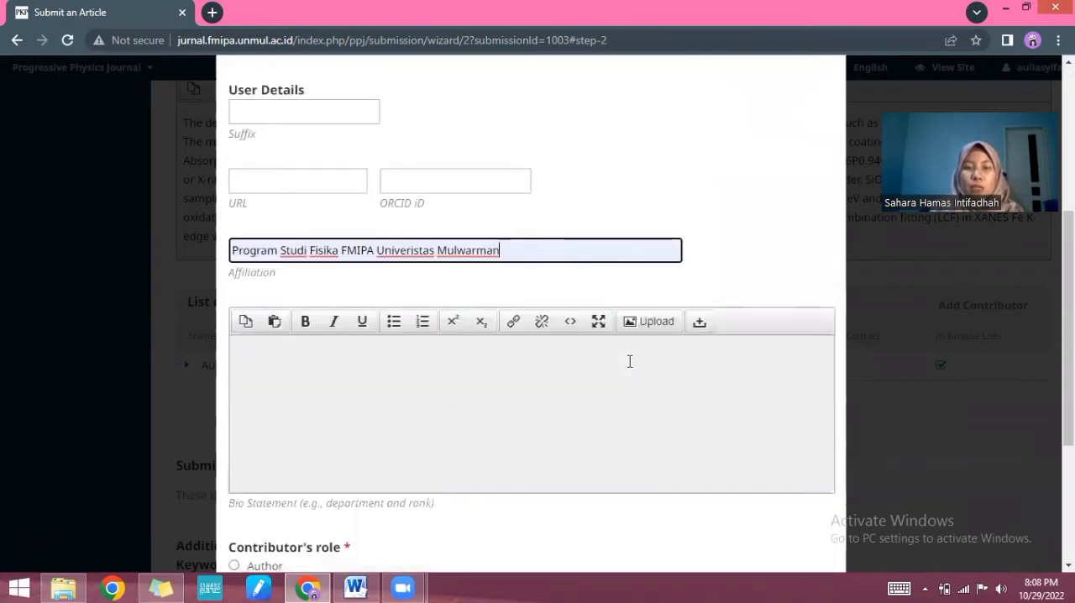
scroll(617, 349, down, 2)
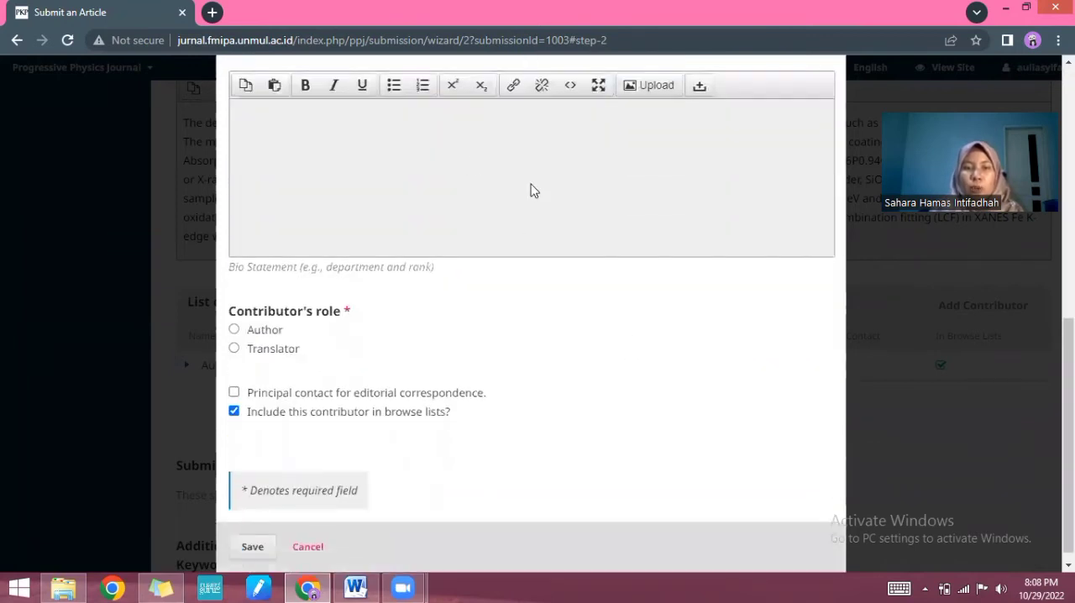
scroll(504, 236, up, 1)
scroll(496, 252, up, 2)
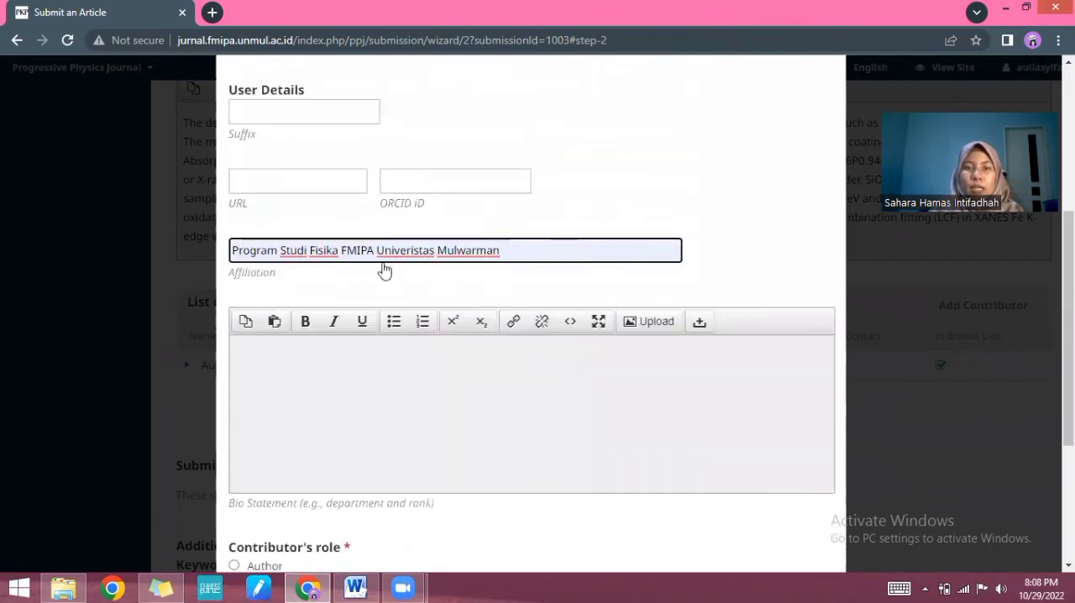
click(378, 383)
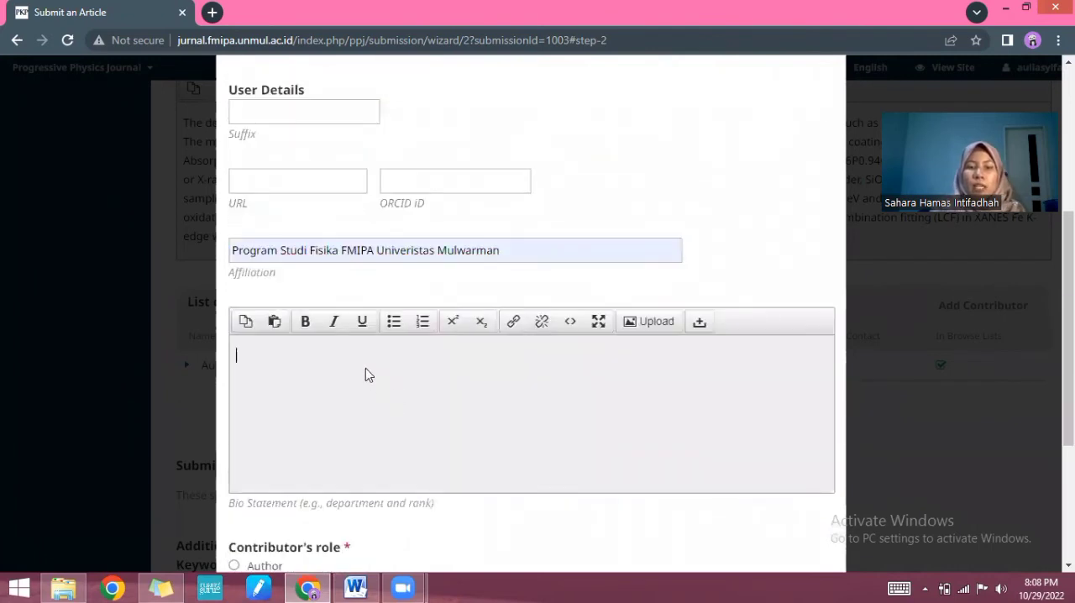
text(Fisika Med)
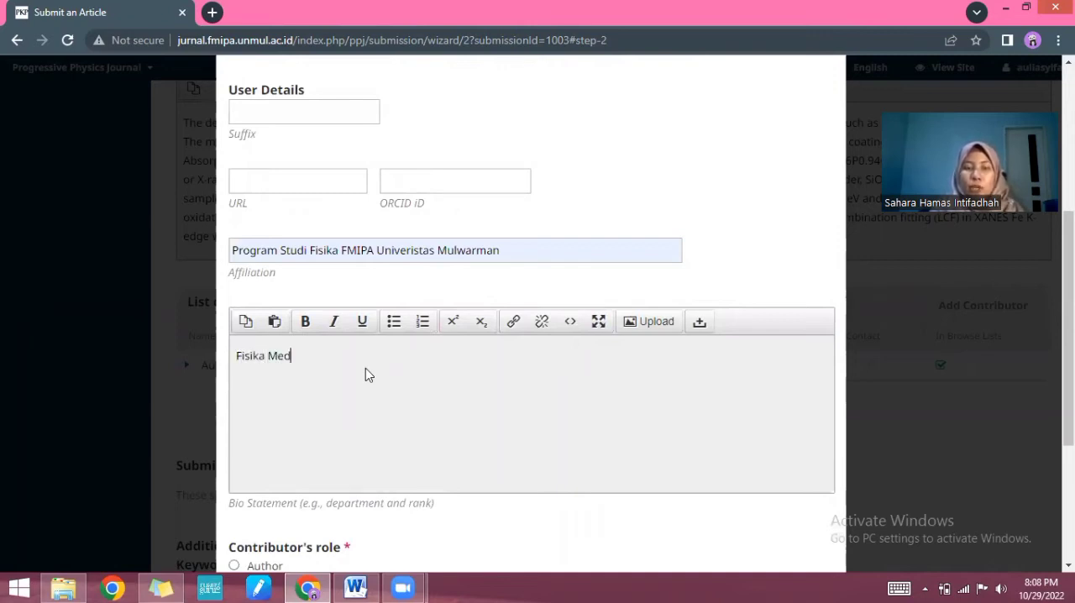
text(a)
key(BackSpace)
key(BackSpace)
text(dik)
Step: Assign the contributor the Author role and save the new contributor
scroll(344, 423, down, 2)
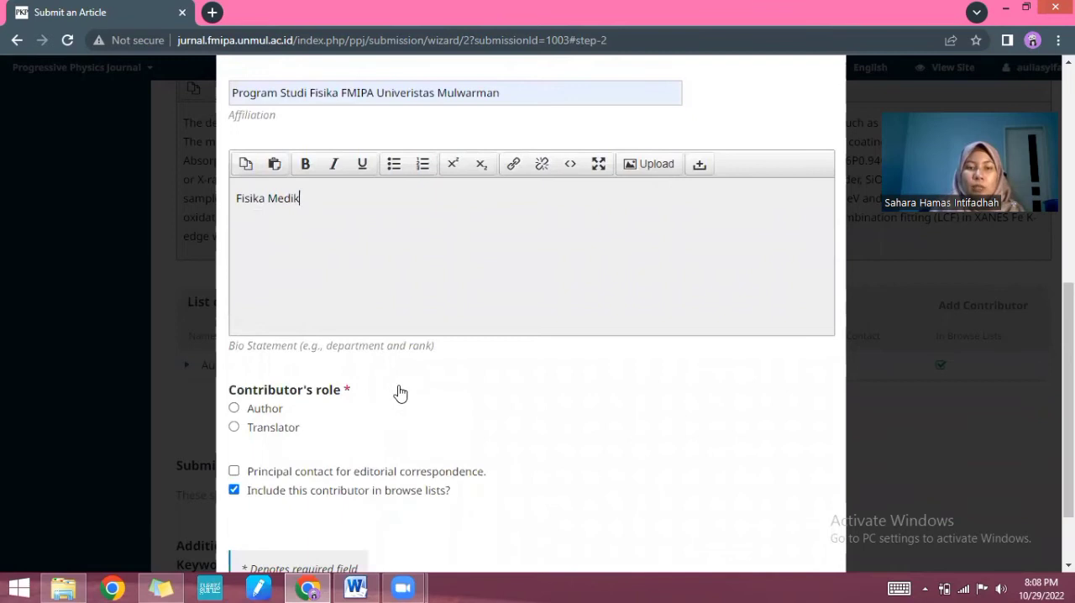
scroll(400, 393, down, 1)
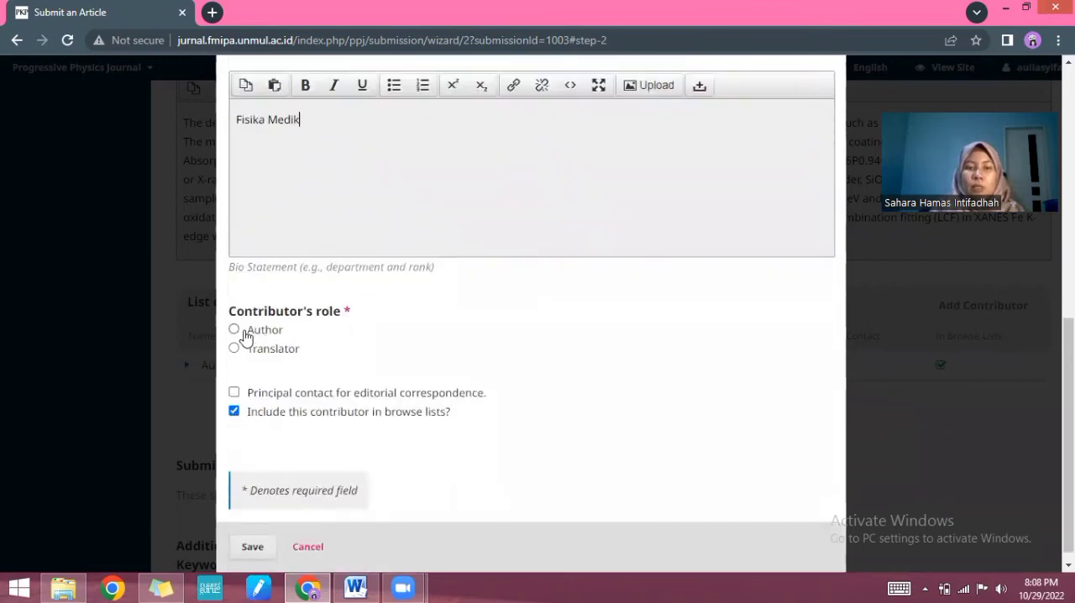
scroll(269, 377, down, 1)
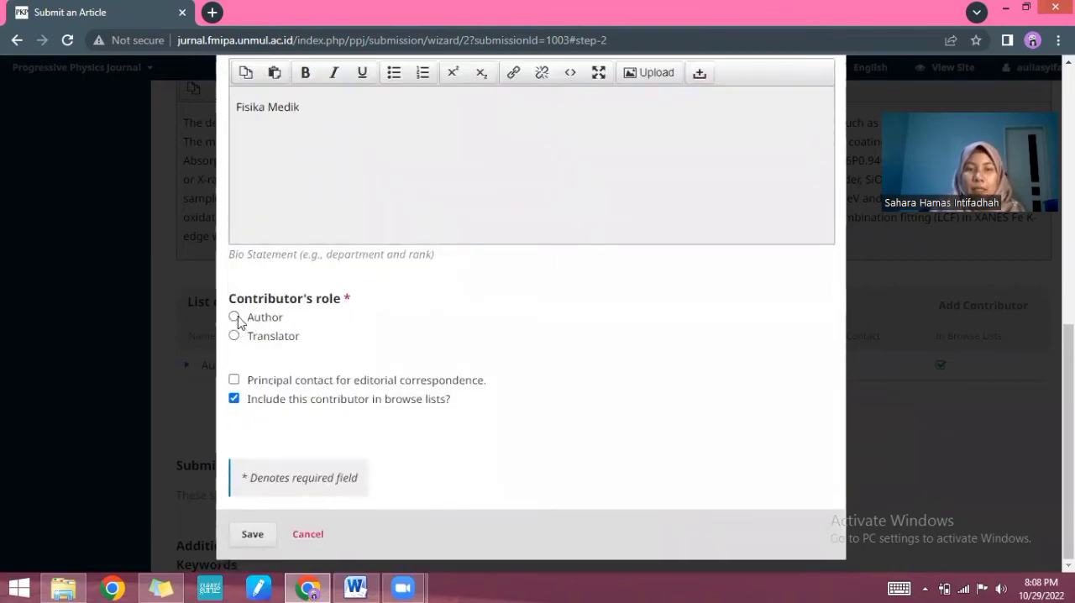
click(234, 318)
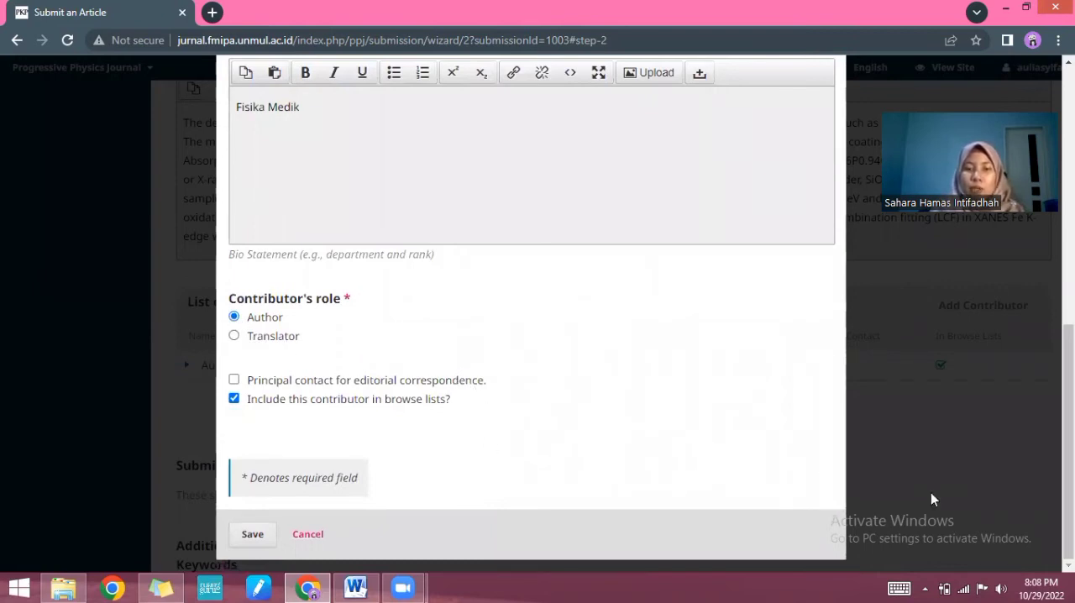
click(255, 535)
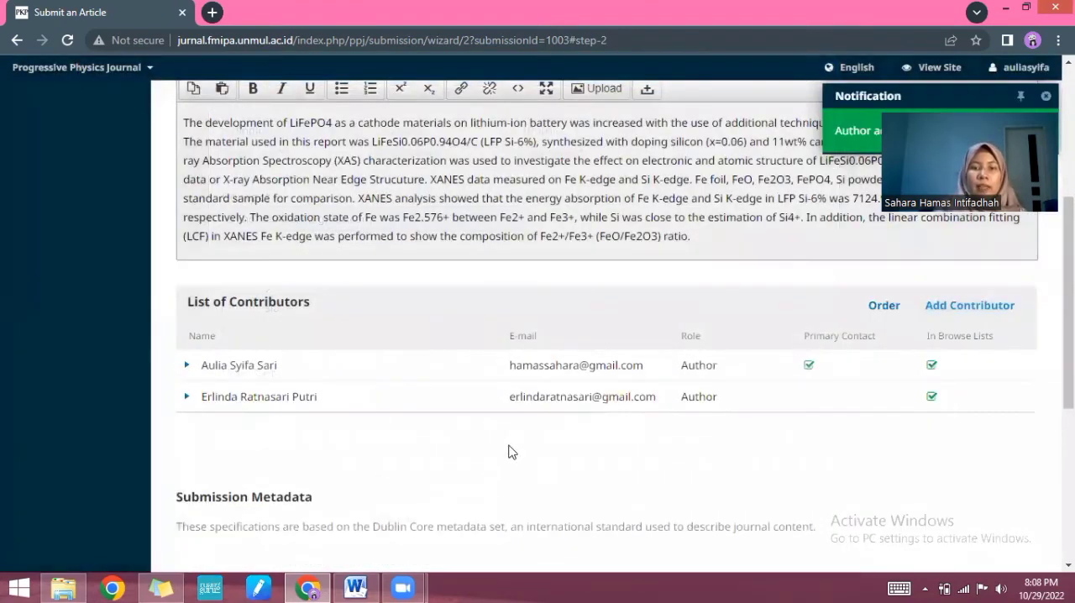
Step: Add the keywords "Battery", "Lithium" and "Carbon" to the submission metadata
scroll(952, 327, up, 1)
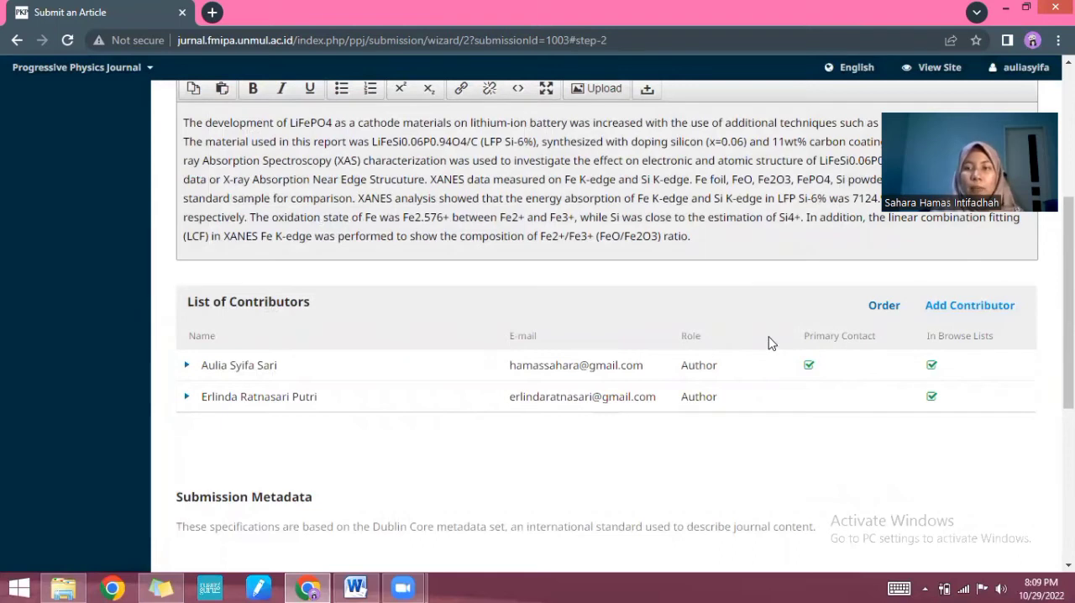
scroll(771, 342, down, 1)
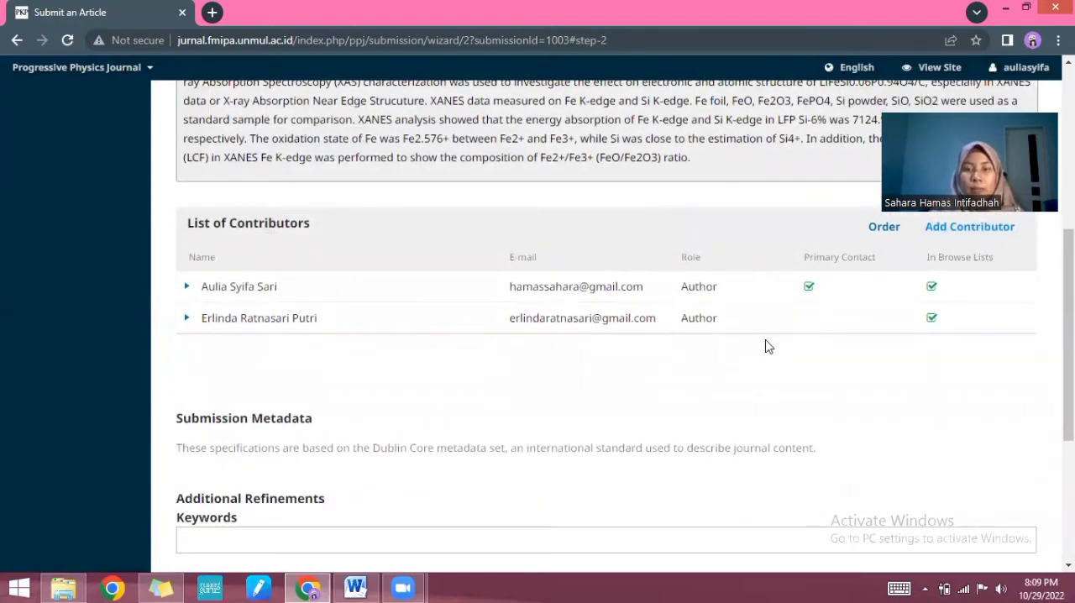
scroll(756, 349, down, 3)
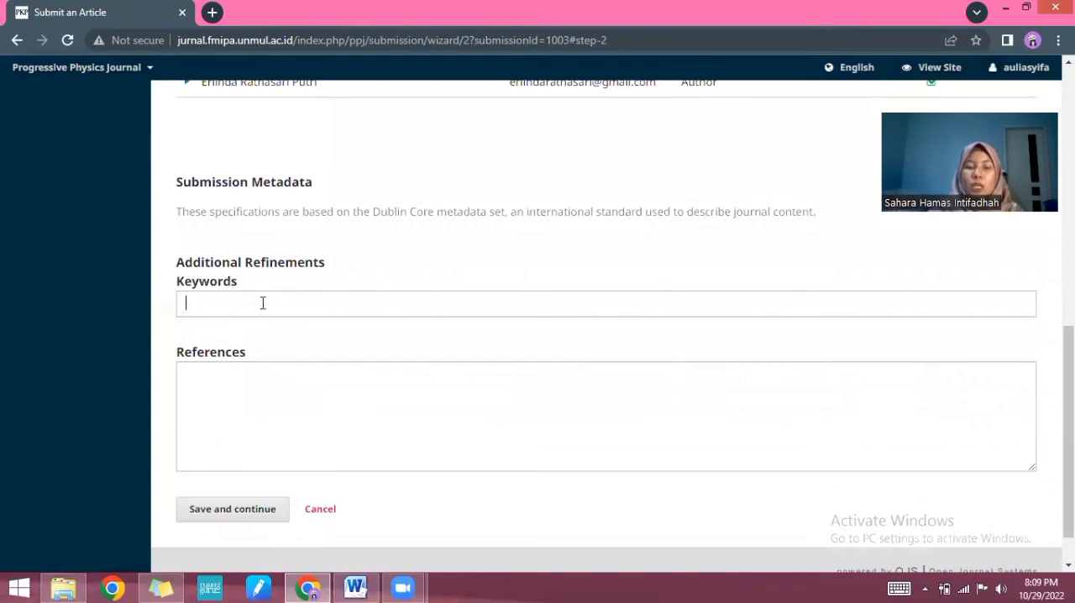
text(ttery)
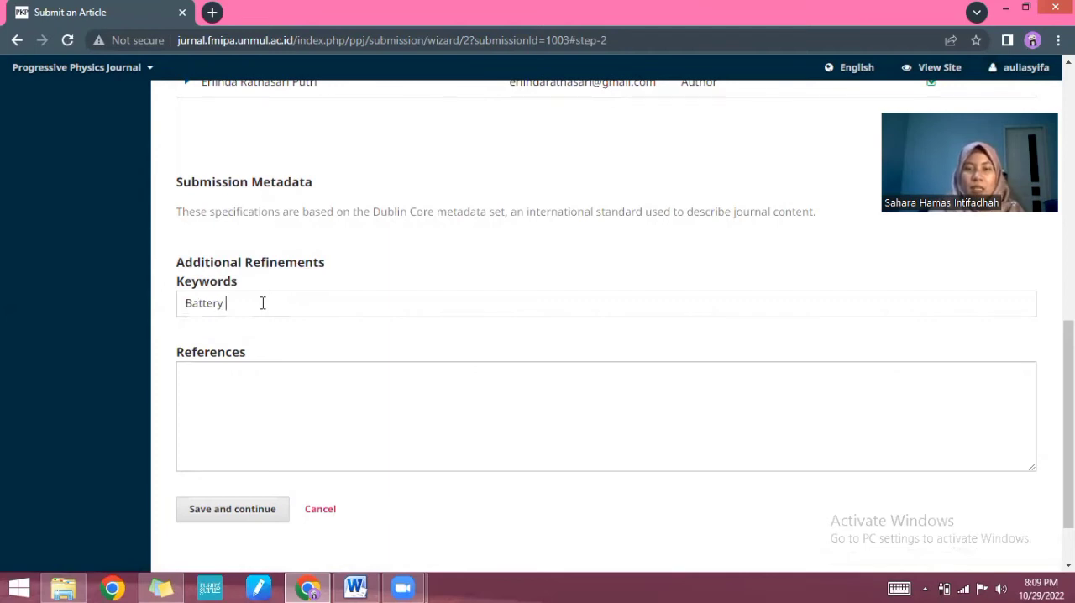
key(Return)
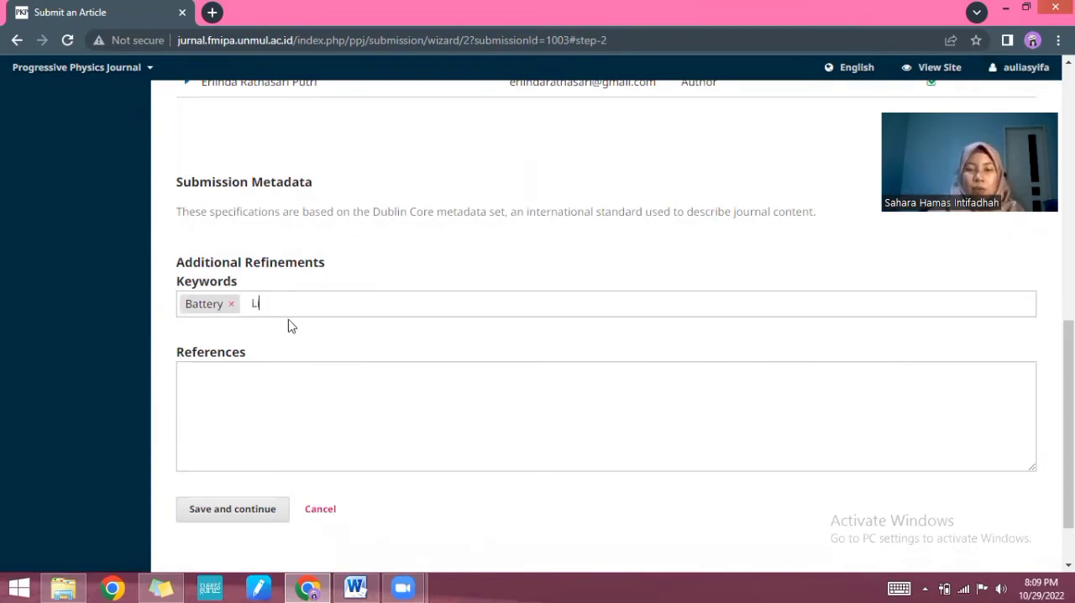
text(Lithium)
key(Return)
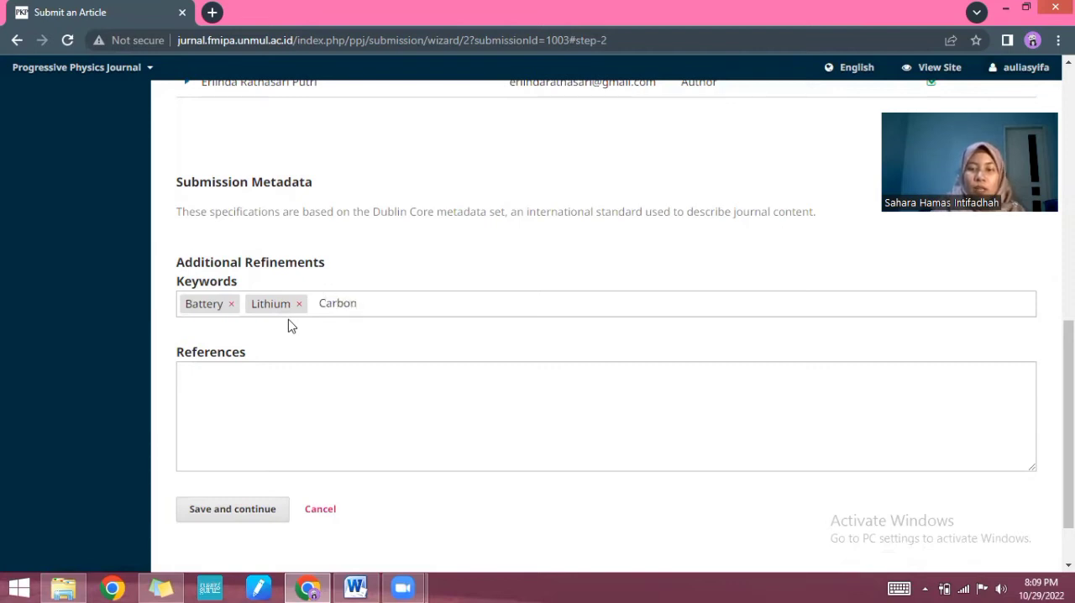
key(Return)
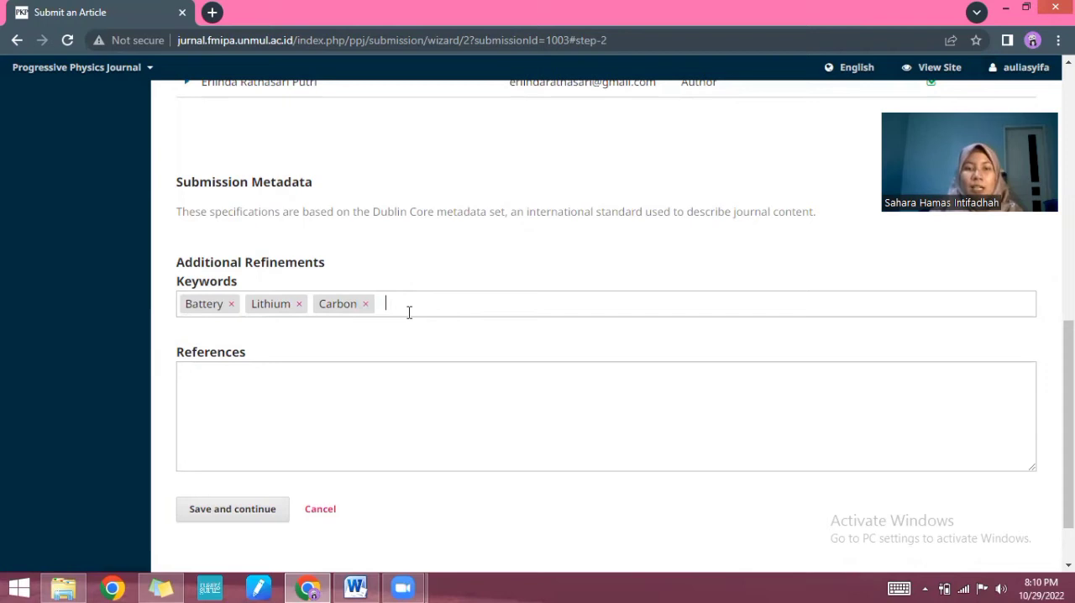
Step: Switch to the full paper in Word and copy its complete reference list, entries [1] to [15]
scroll(410, 312, down, 2)
click(325, 313)
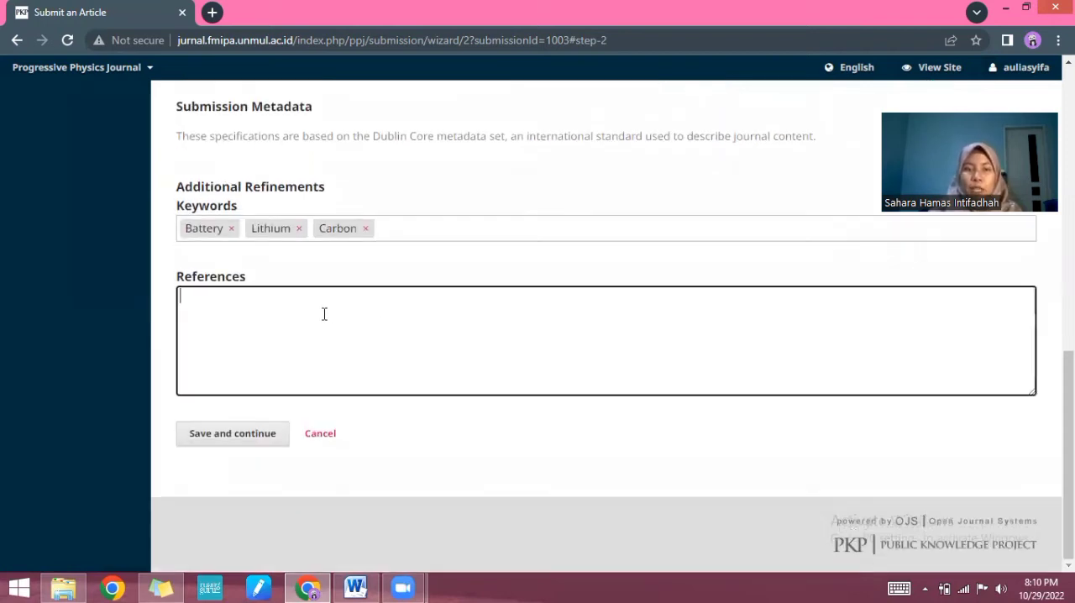
click(355, 587)
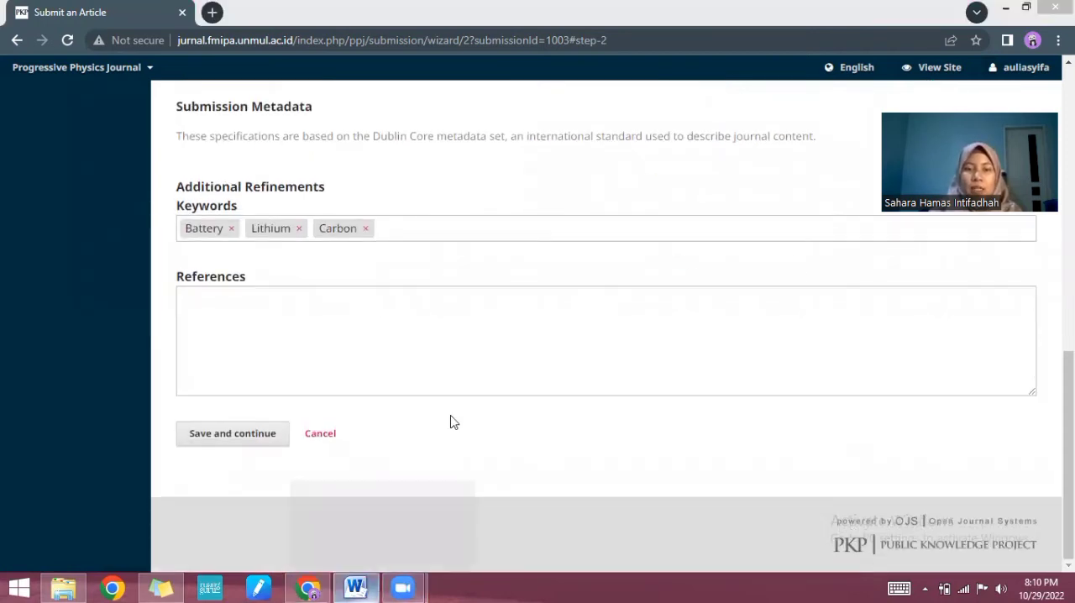
scroll(452, 411, down, 20)
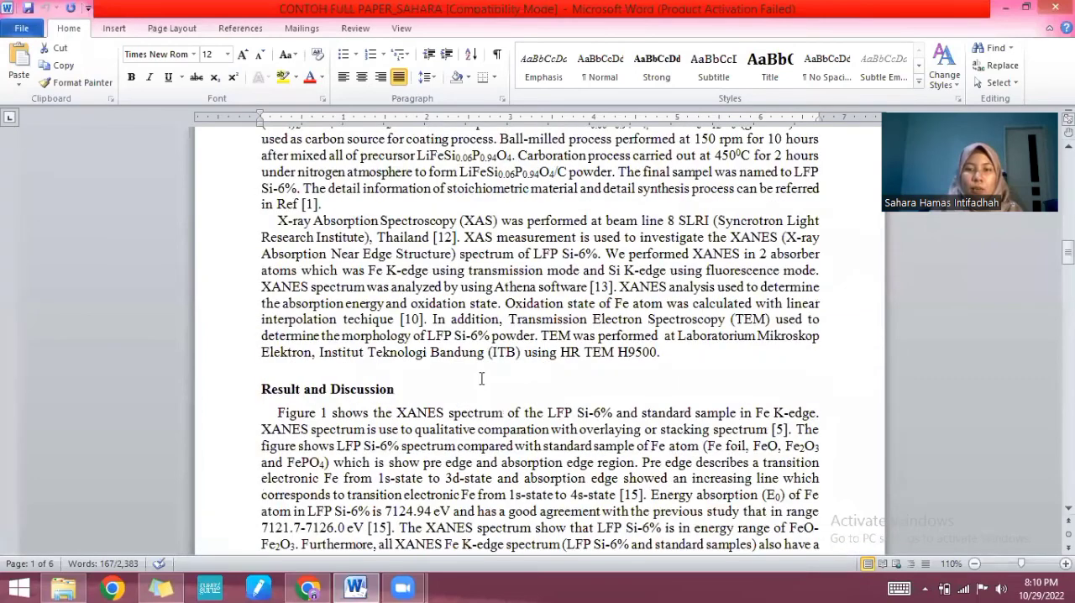
scroll(481, 379, down, 10)
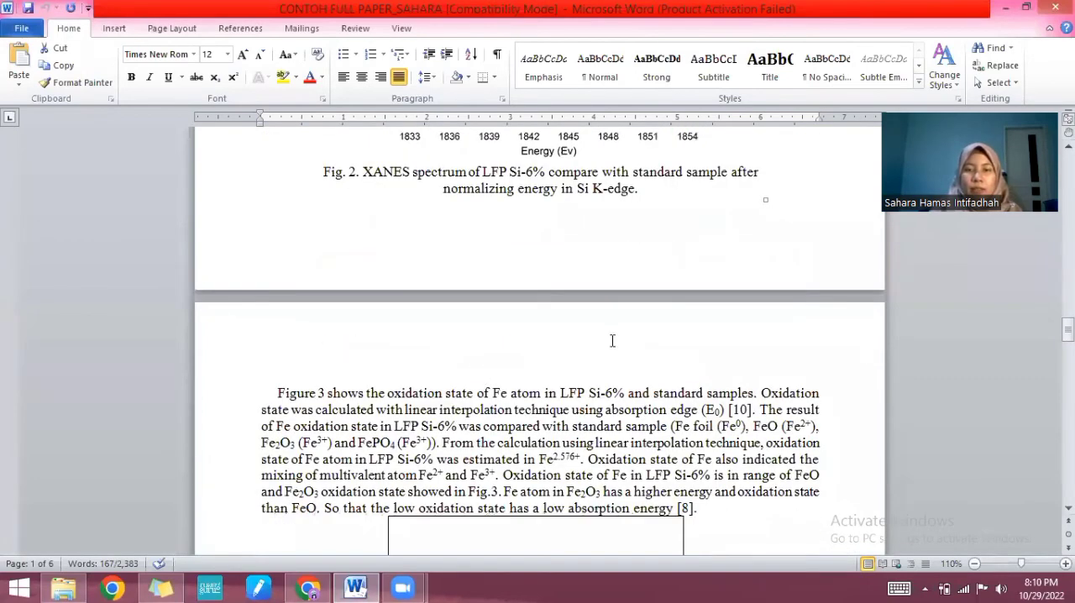
scroll(612, 340, down, 20)
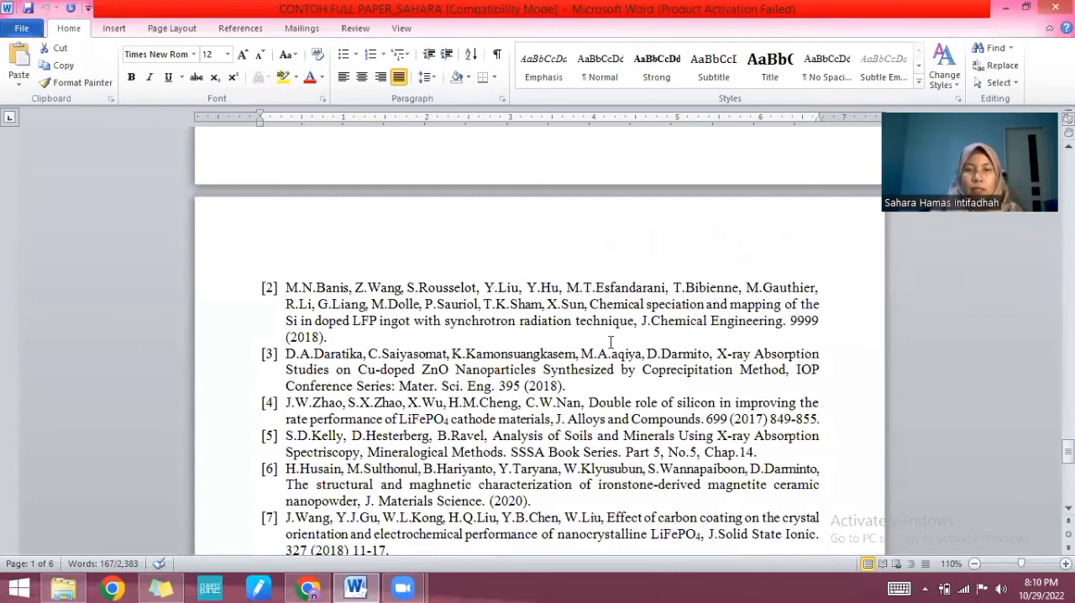
scroll(611, 340, up, 4)
drag(263, 239, 722, 398)
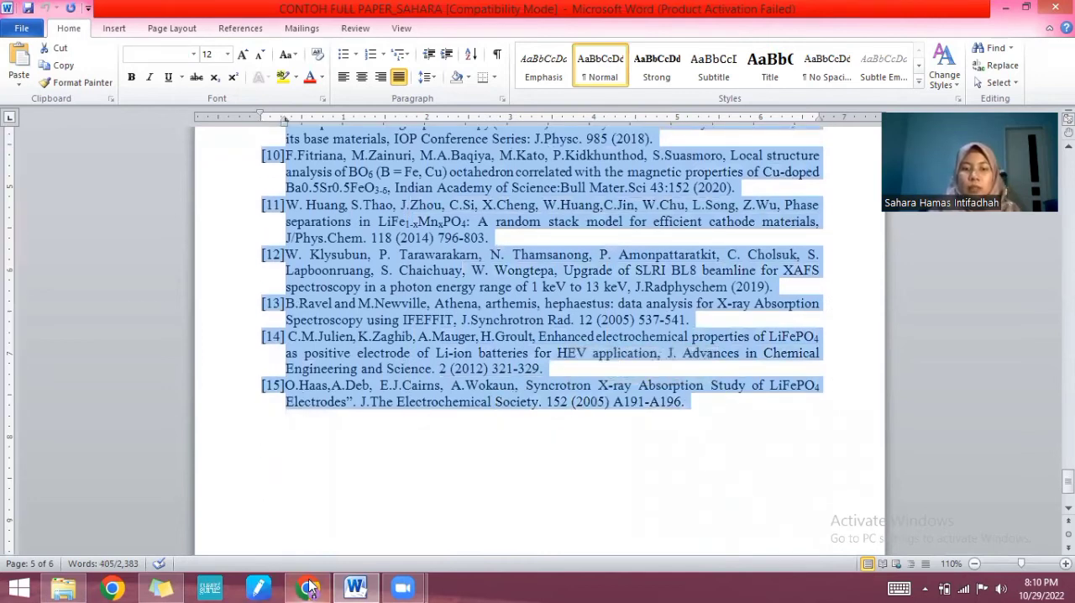
Step: Back in the browser, paste the reference list as plain text into the References field and remove the trailing empty line
key(alt+Tab)
right_click(191, 295)
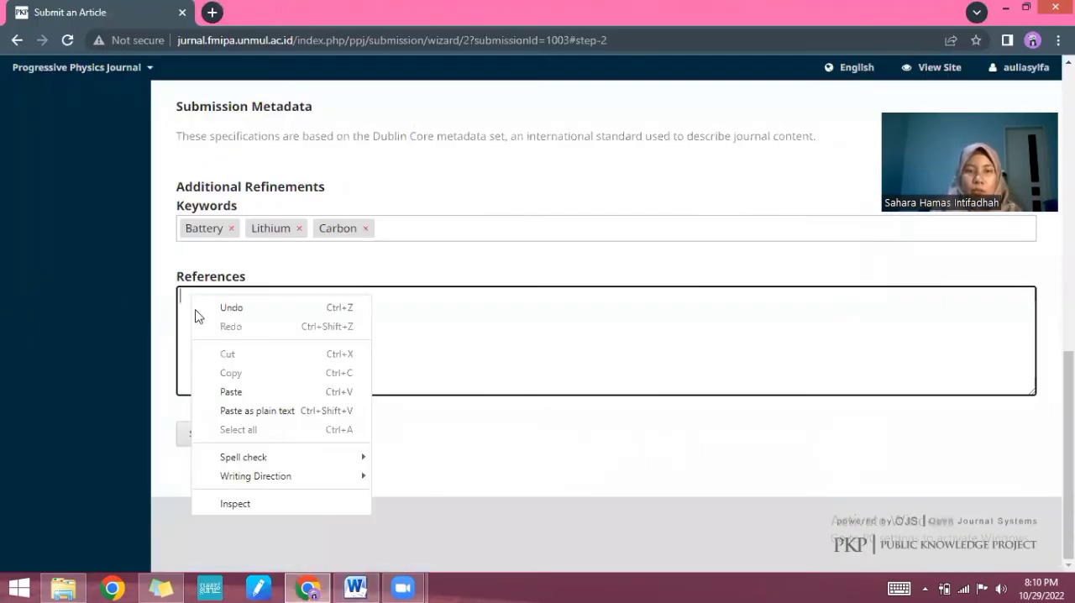
click(217, 412)
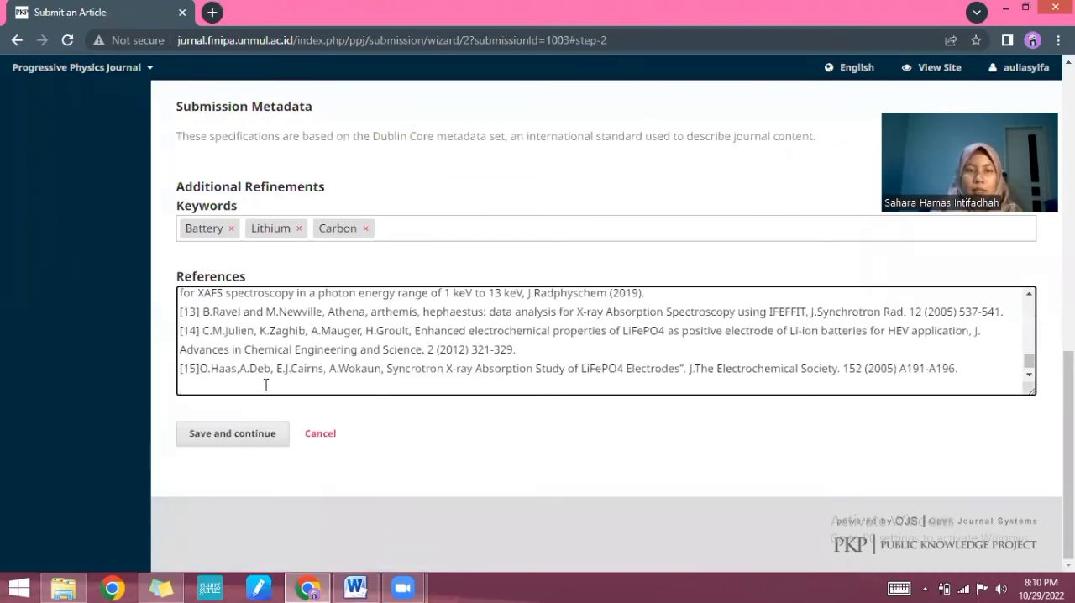
key(BackSpace)
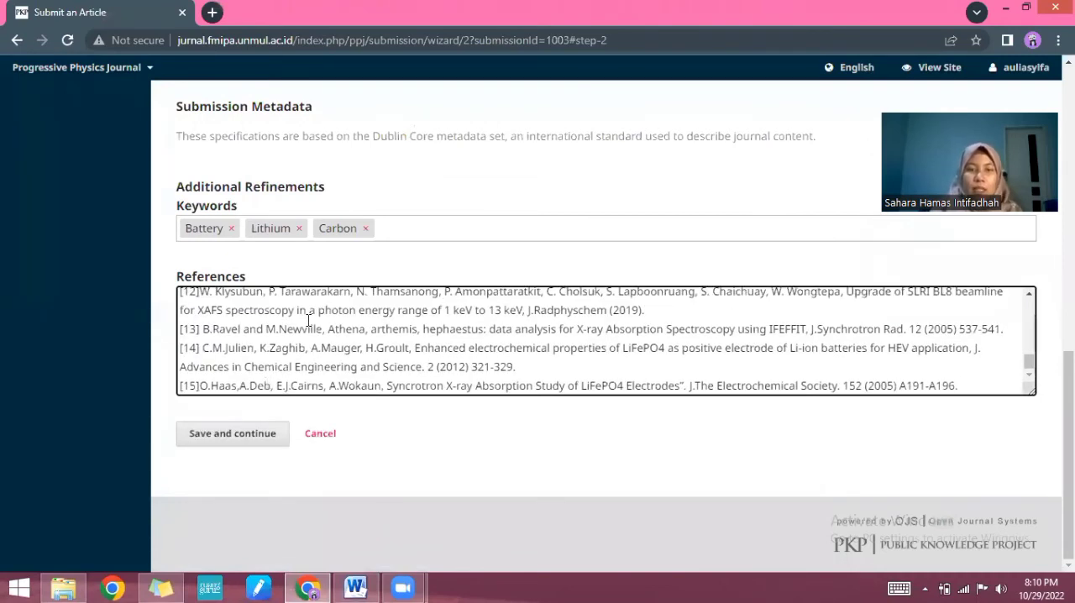
Step: Review the title, abstract, contributors, keywords and references, and save the metadata to continue to Confirmation
scroll(309, 320, up, 3)
scroll(361, 238, up, 10)
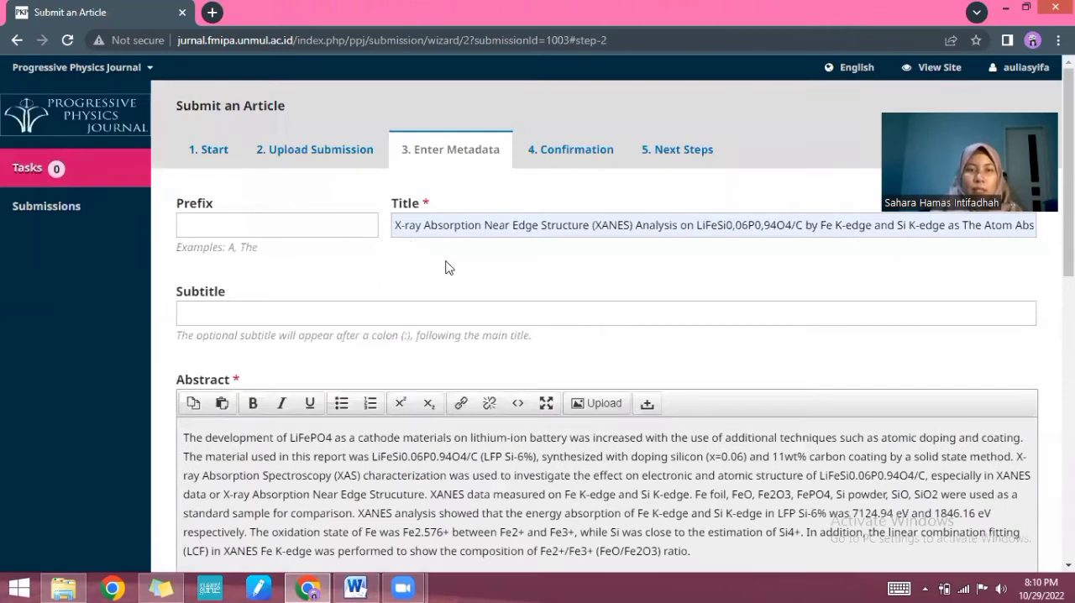
scroll(445, 265, down, 5)
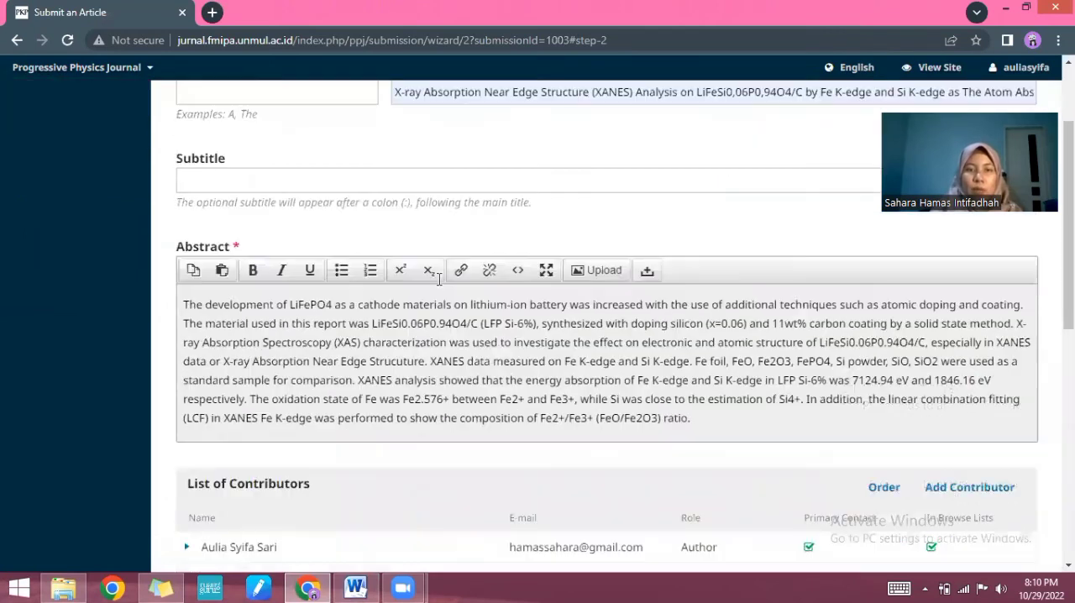
scroll(422, 243, down, 2)
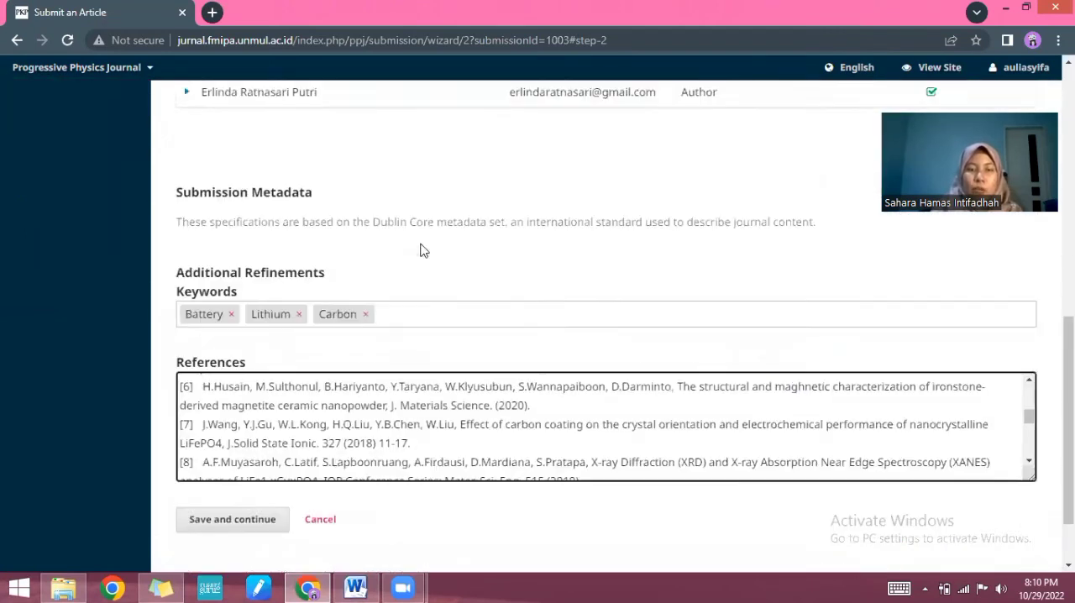
scroll(367, 333, down, 1)
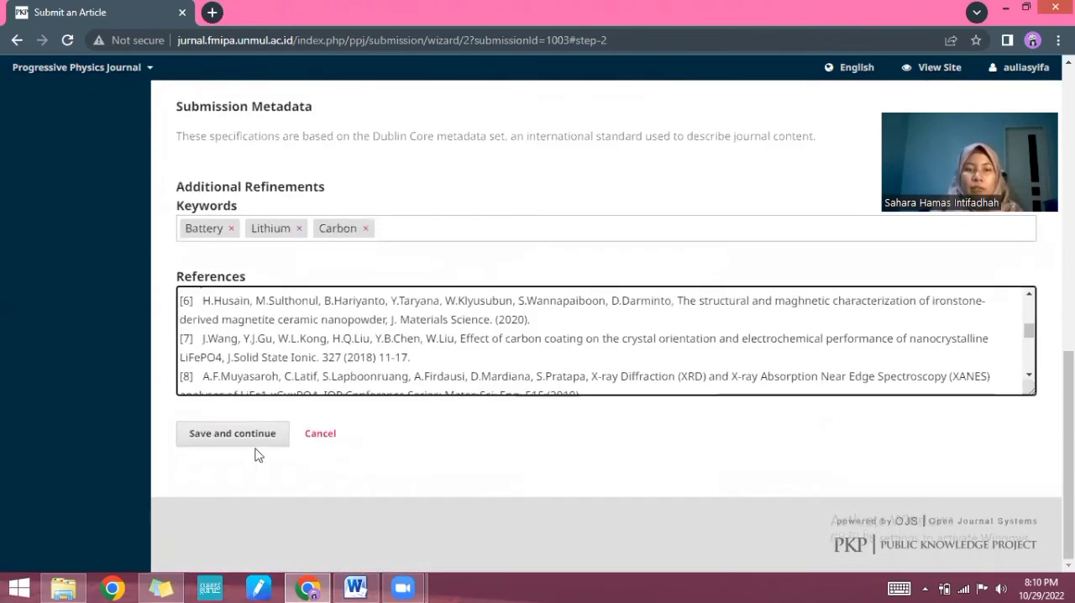
click(222, 442)
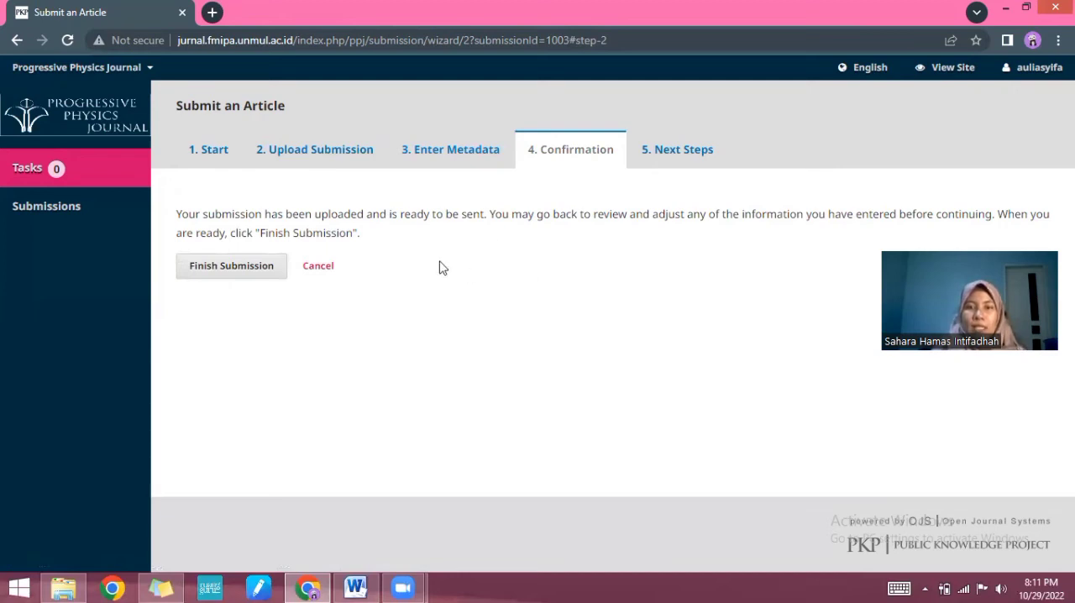
Step: Finish the submission, confirm sending the article to the journal, and reload the page
click(226, 267)
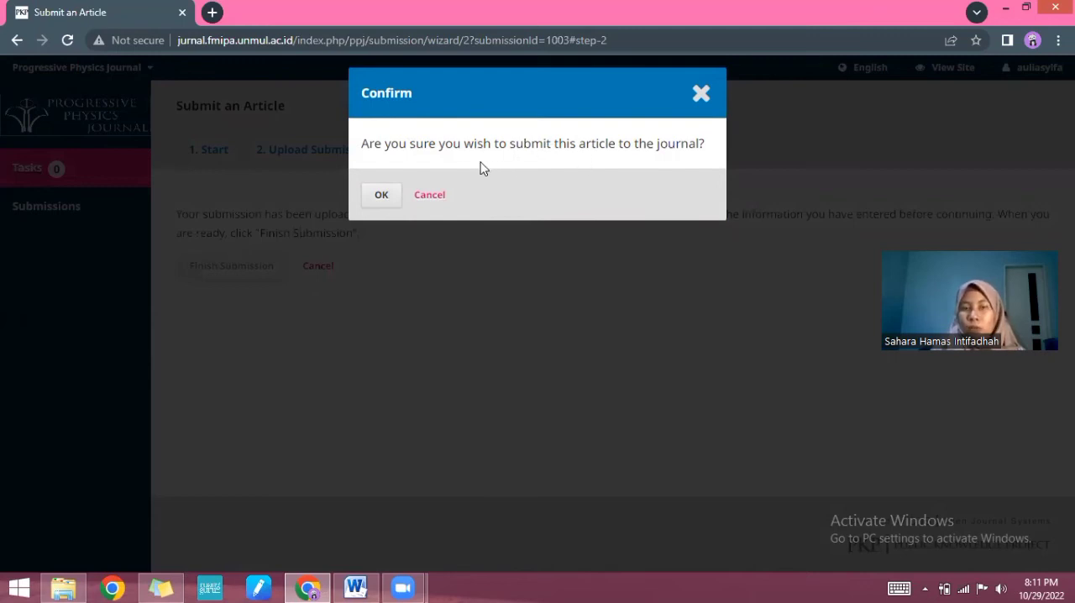
click(386, 200)
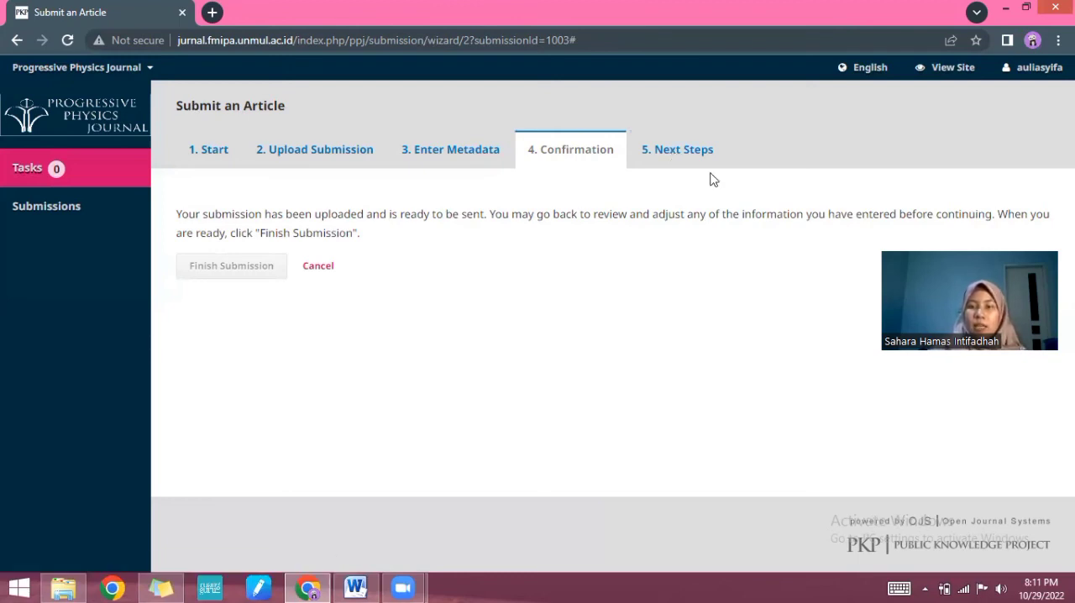
click(598, 40)
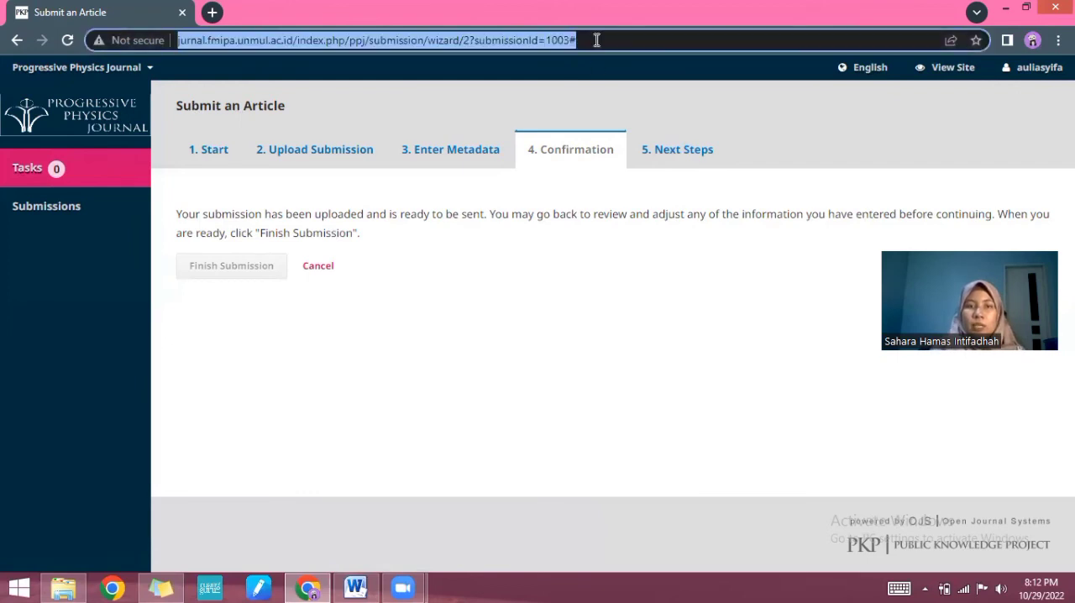
click(69, 42)
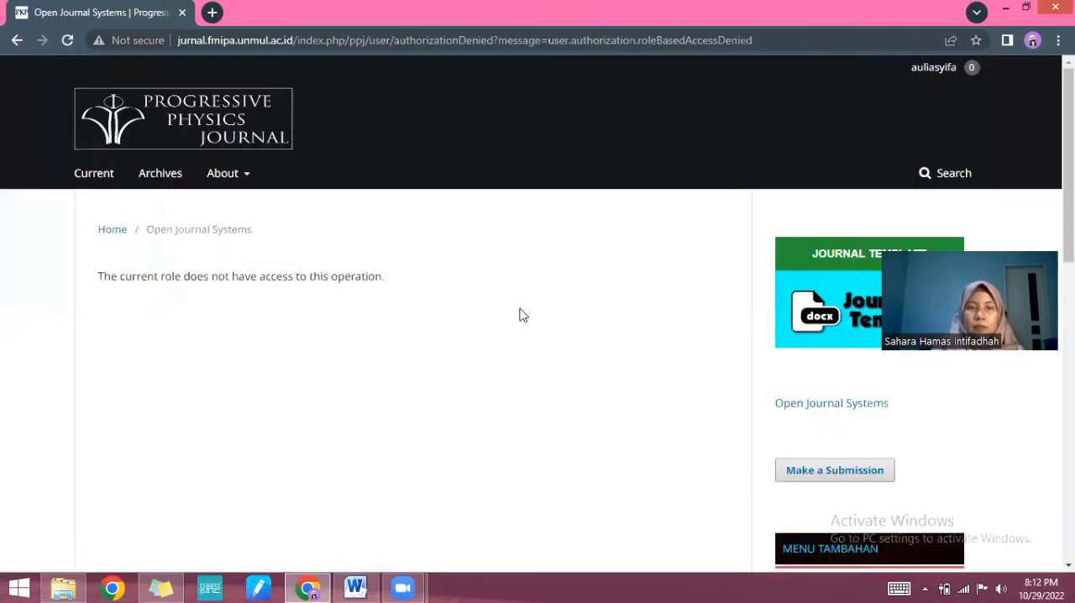
Step: Open the account's Dashboard and check the submitted article's entry in the My Authored list
mouse_move(914, 99)
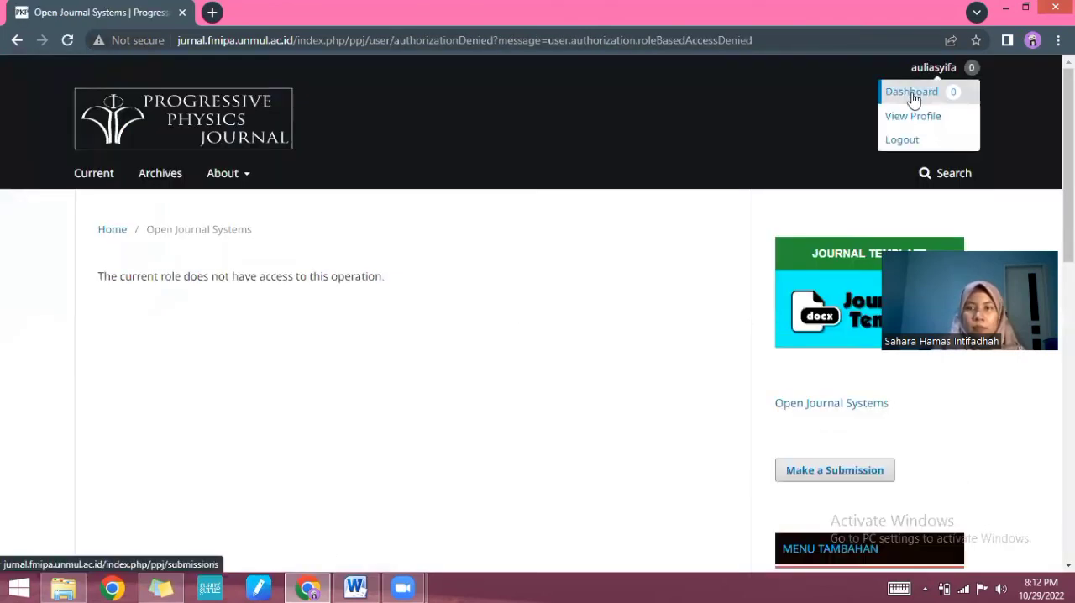
click(911, 97)
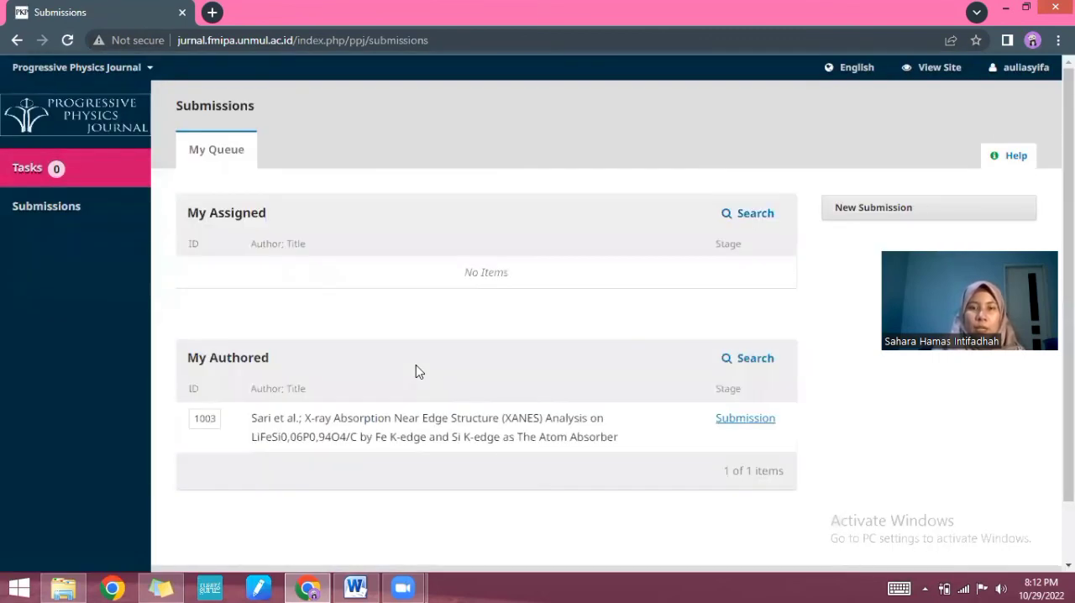
scroll(446, 316, down, 1)
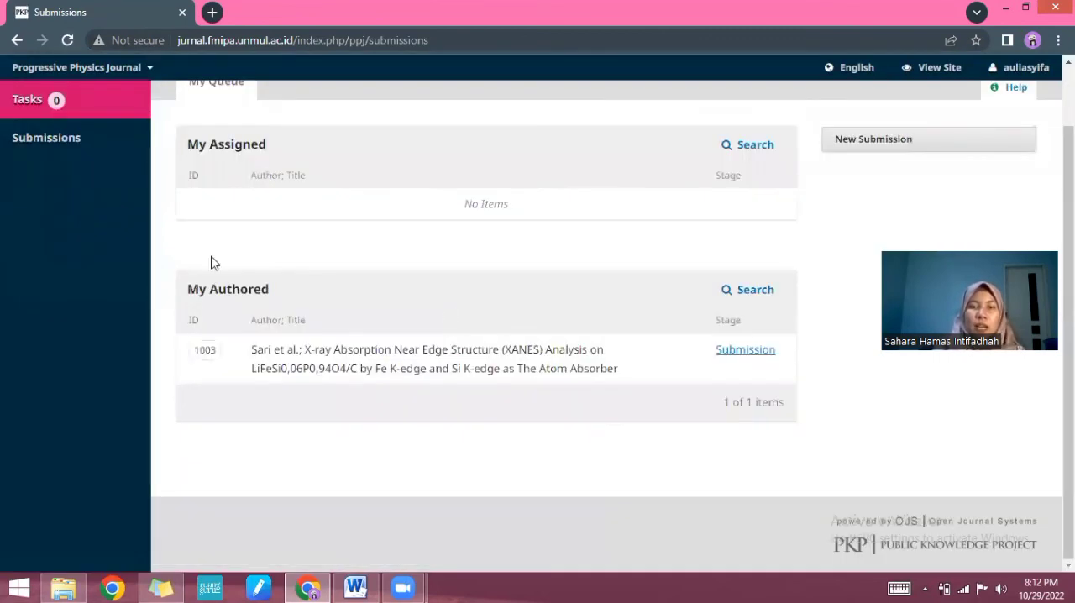
scroll(571, 338, up, 1)
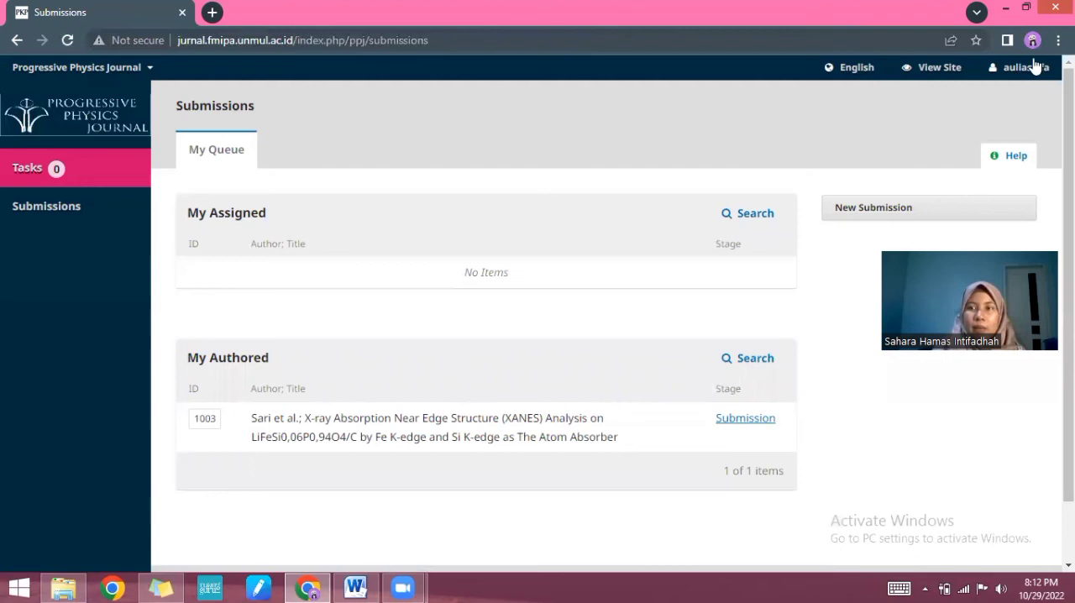
mouse_move(1032, 72)
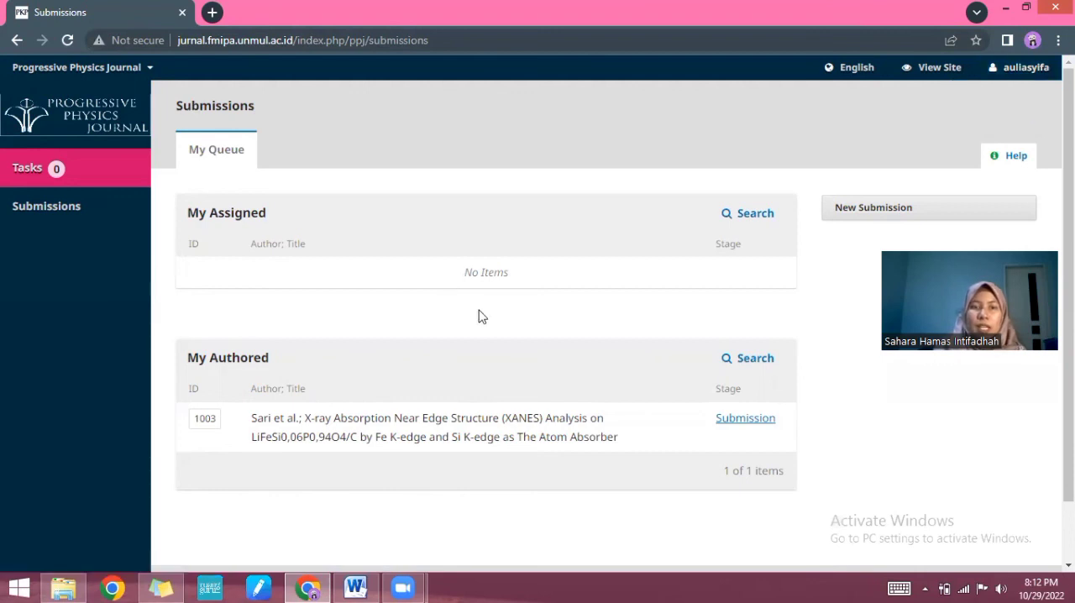
scroll(478, 314, down, 2)
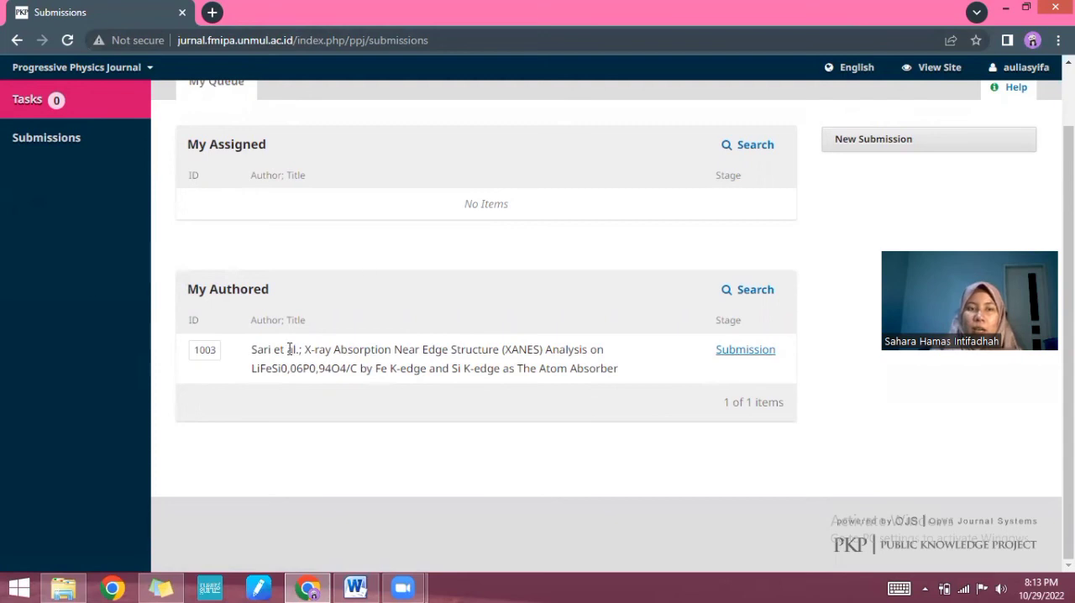
scroll(410, 349, up, 2)
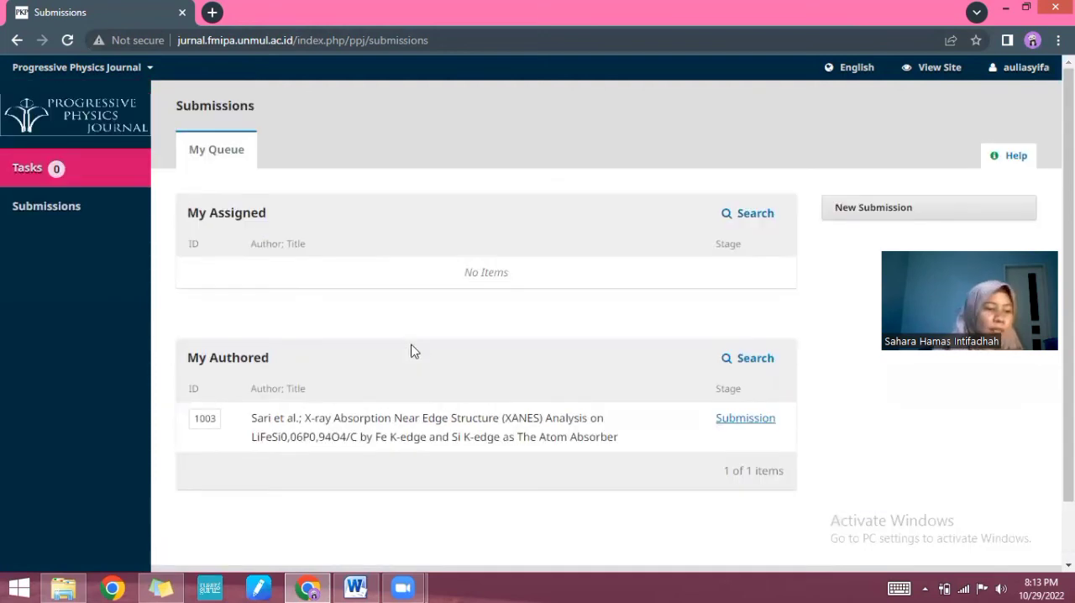
Step: Open the authored XANES article's Submission stage and view its Submission Files and Pre-Review Discussions
scroll(369, 384, down, 2)
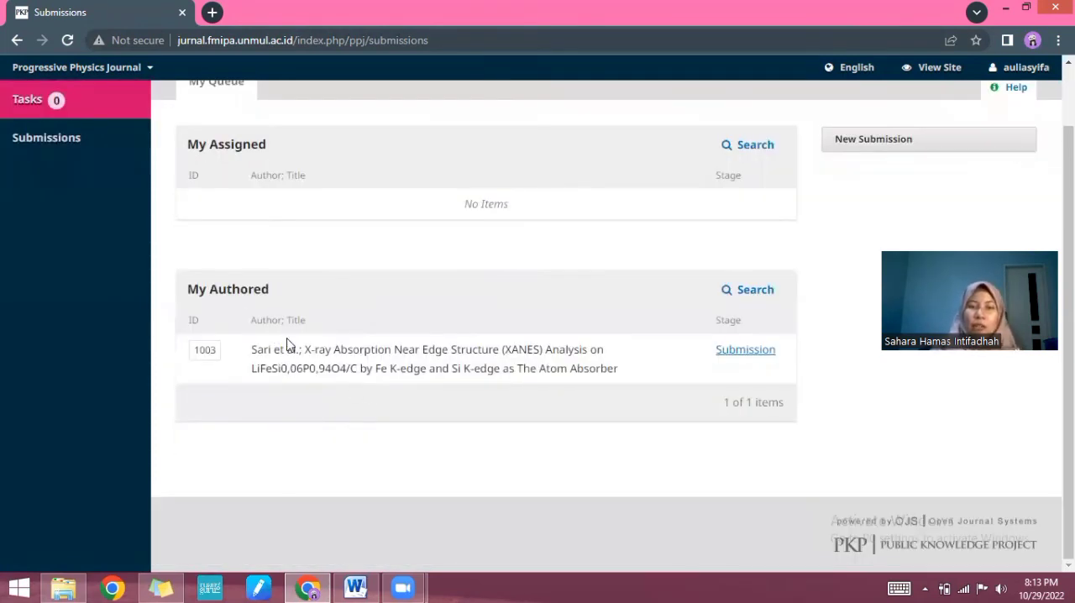
click(737, 351)
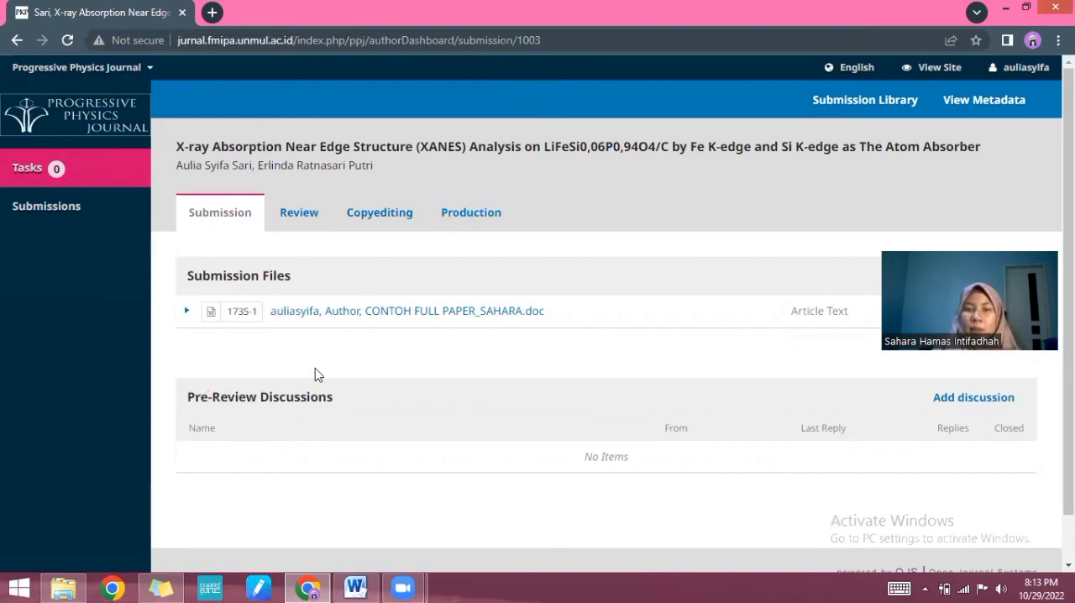
scroll(315, 368, down, 1)
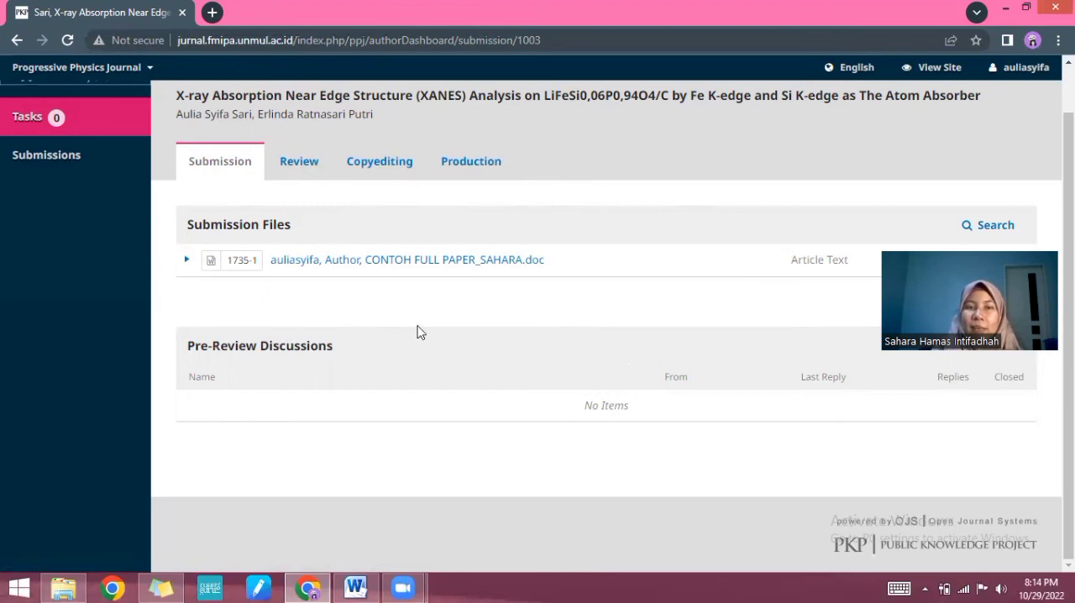
scroll(418, 333, up, 1)
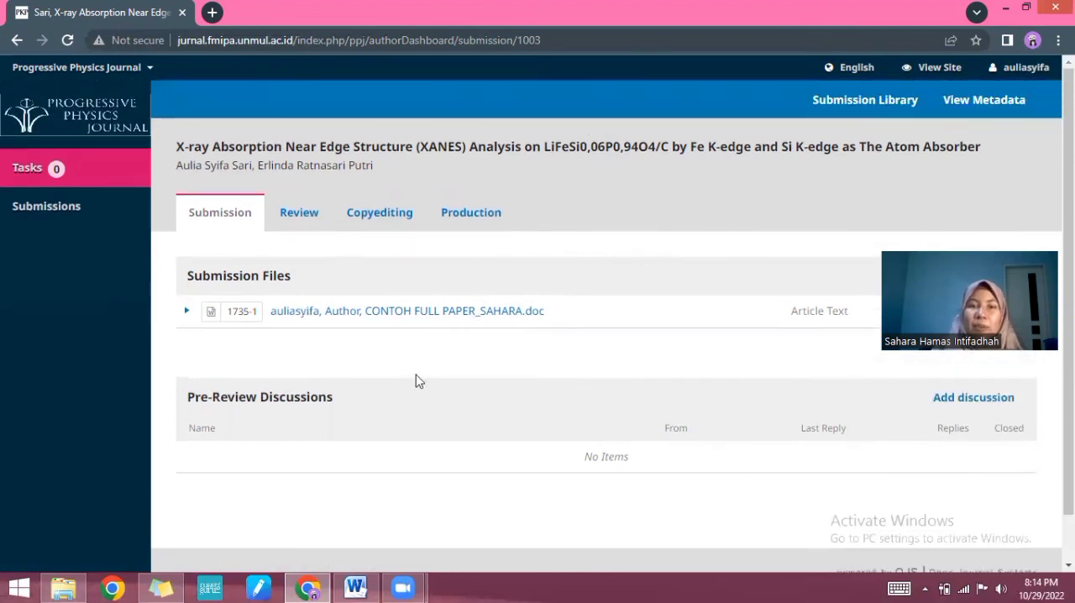